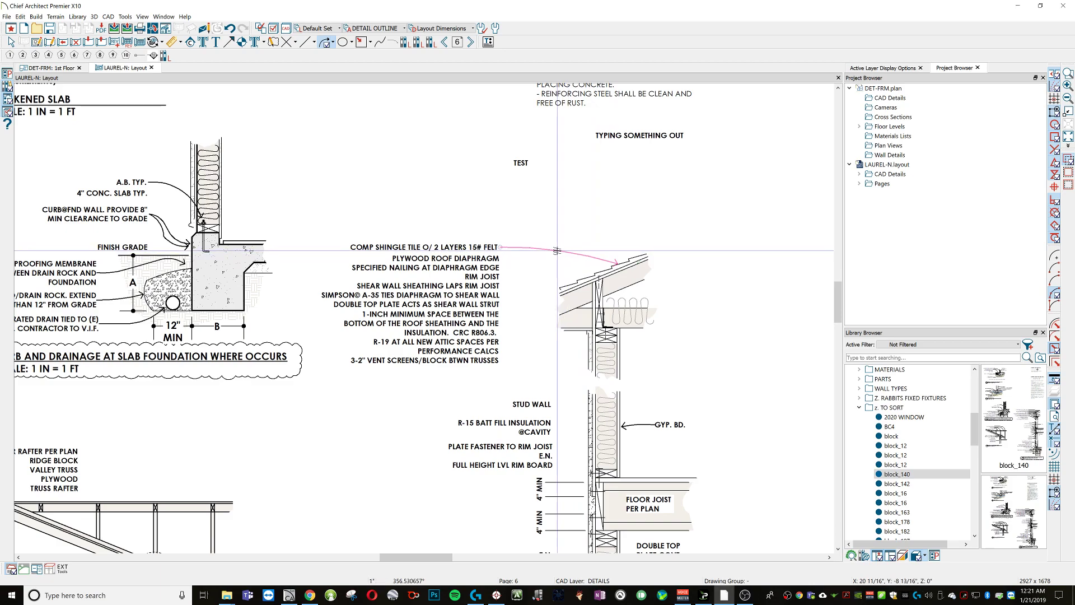
Draw curved leader arrows from the comp shingle tile, plywood roof diaphragm, specified nailing and rim joist notes to the eave detail.
{"action": "left_click", "coordinate": [559, 251]}
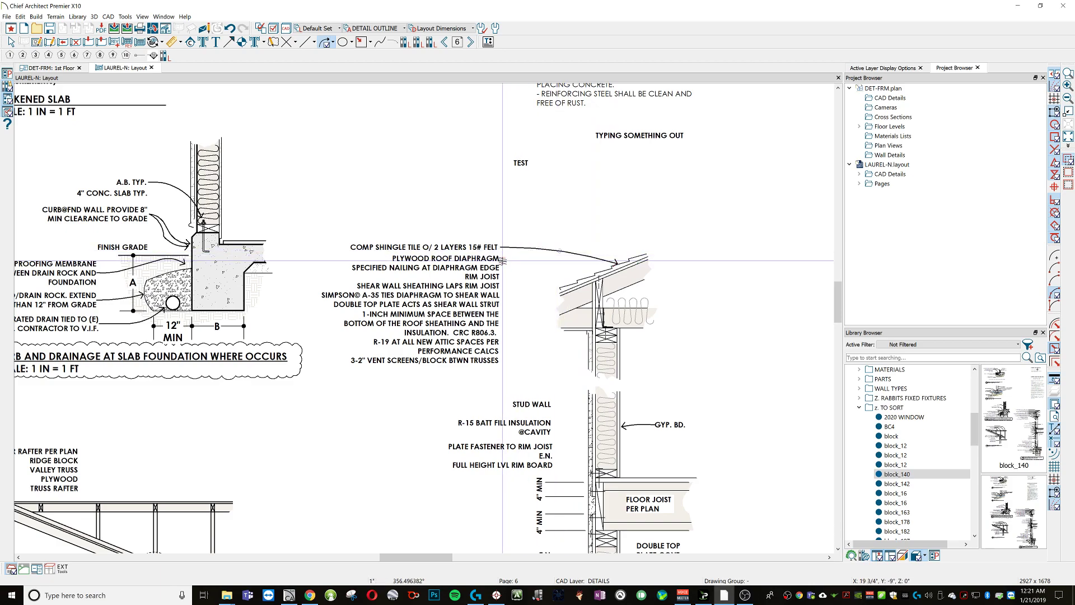
{"action": "left_click_drag", "start_coordinate": [502, 259], "coordinate": [606, 267]}
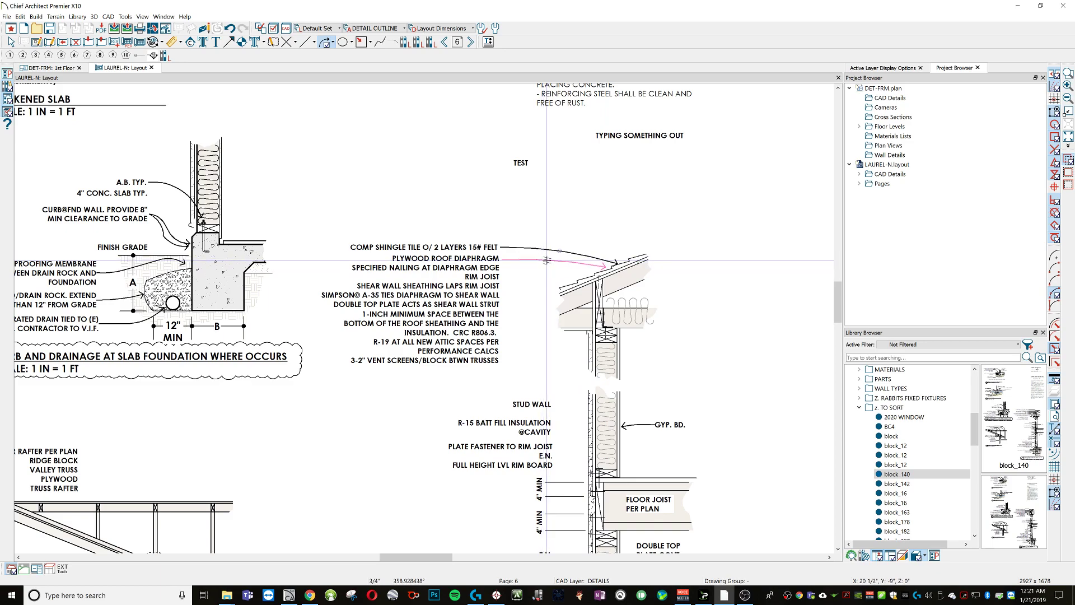
{"action": "left_click", "coordinate": [547, 260]}
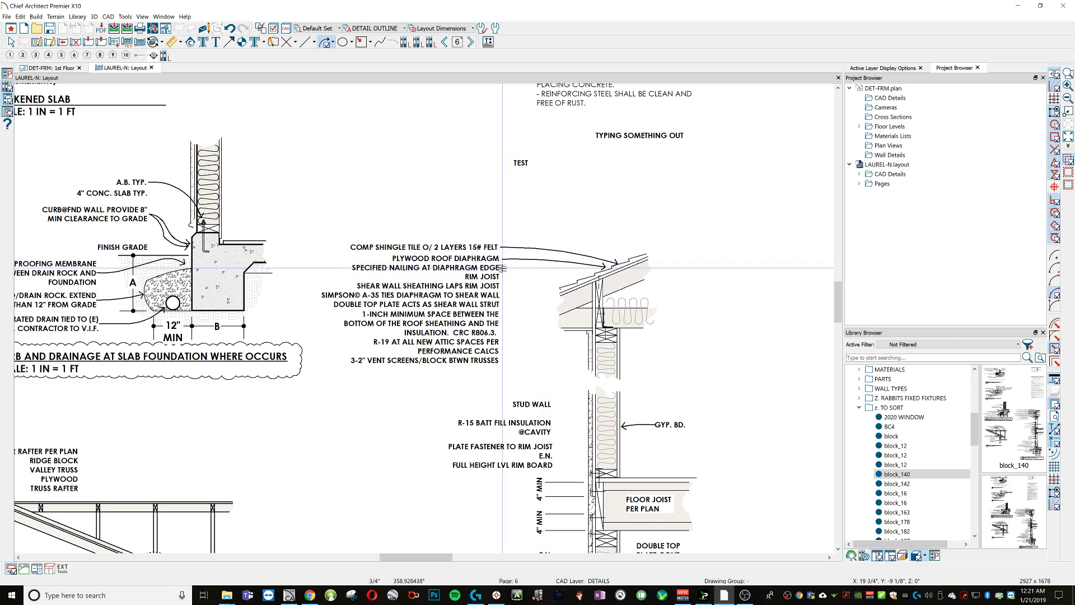
{"action": "left_click_drag", "start_coordinate": [531, 268], "coordinate": [596, 276]}
{"action": "left_click", "coordinate": [542, 269]}
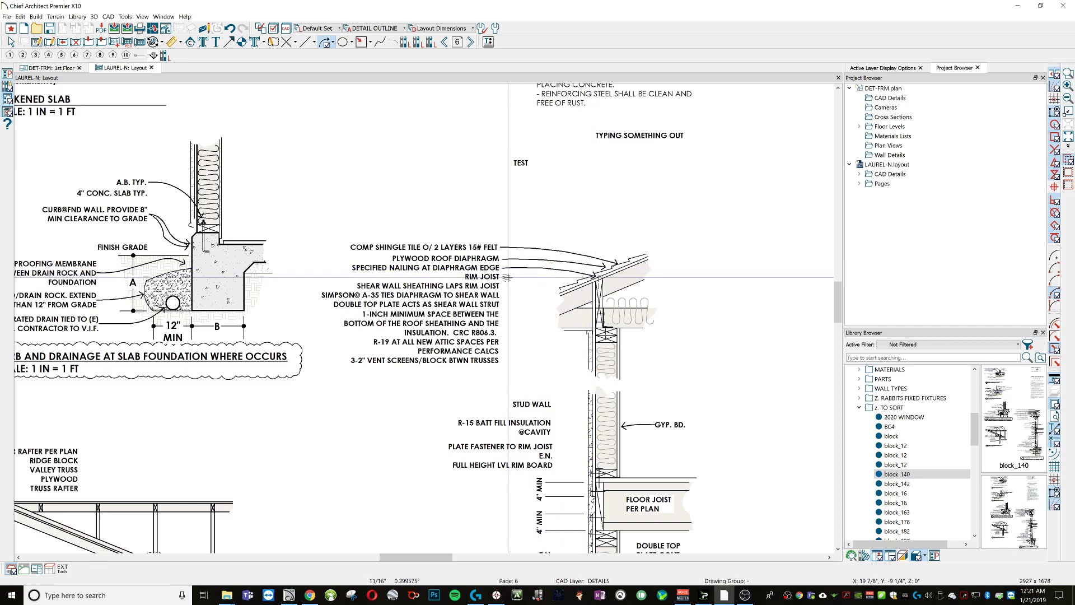
{"action": "left_click_drag", "start_coordinate": [501, 276], "coordinate": [596, 292]}
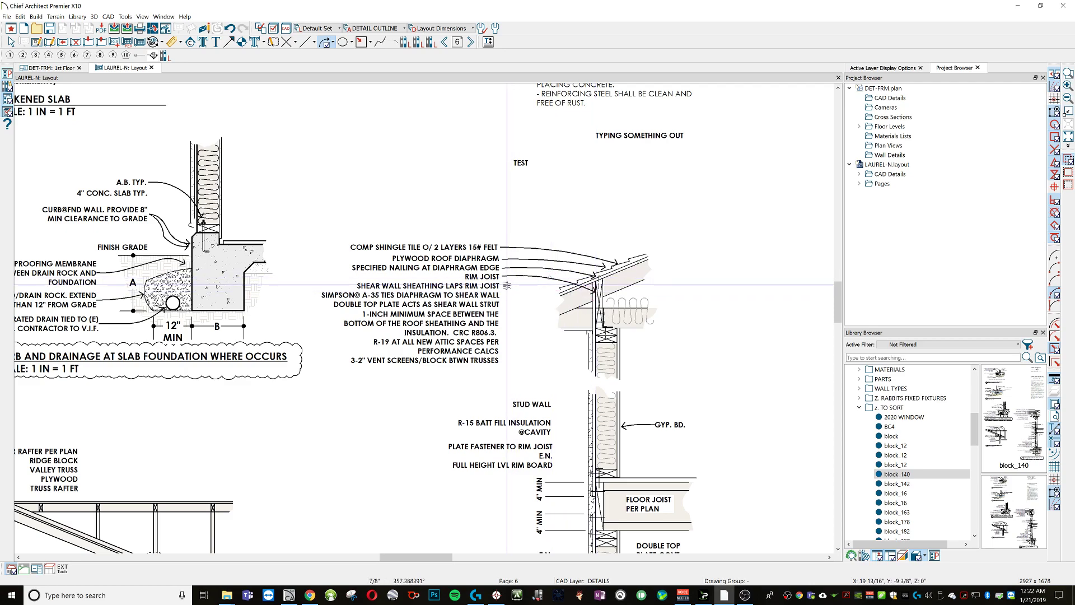
Draw curved leader arrows from the shear wall sheathing, Simpson A-35 ties and double top plate notes to the top of the wall.
{"action": "left_click", "coordinate": [503, 286]}
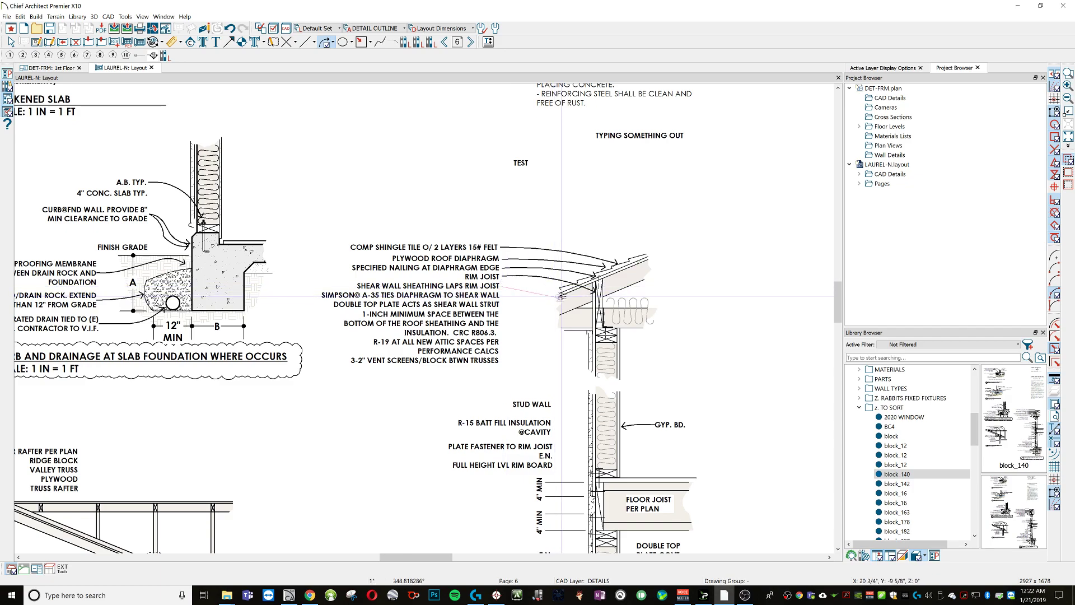
{"action": "left_click", "coordinate": [588, 300]}
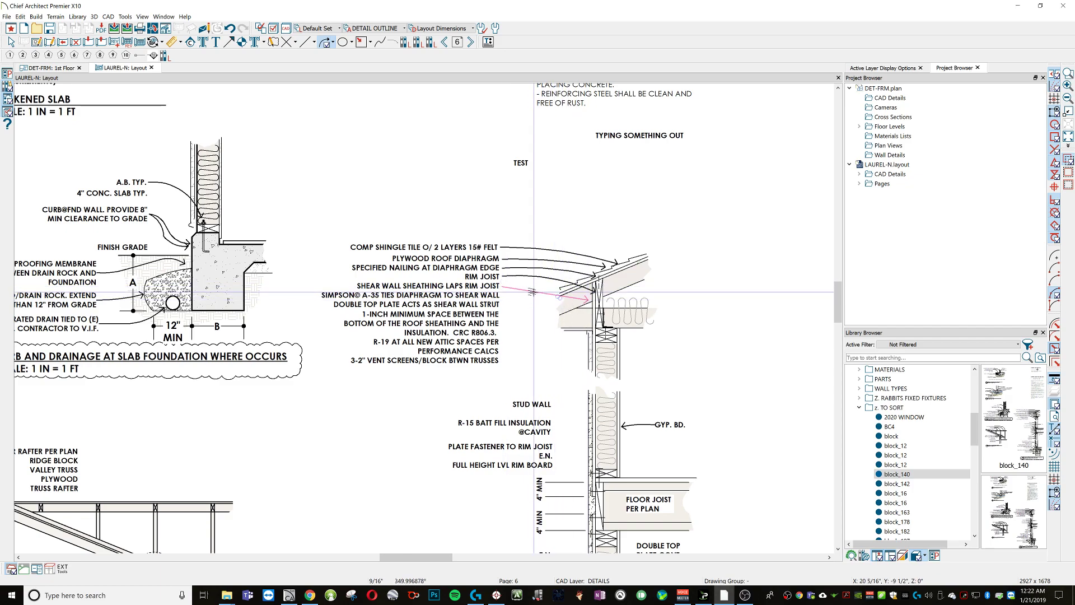
{"action": "left_click", "coordinate": [529, 286]}
{"action": "left_click", "coordinate": [502, 296]}
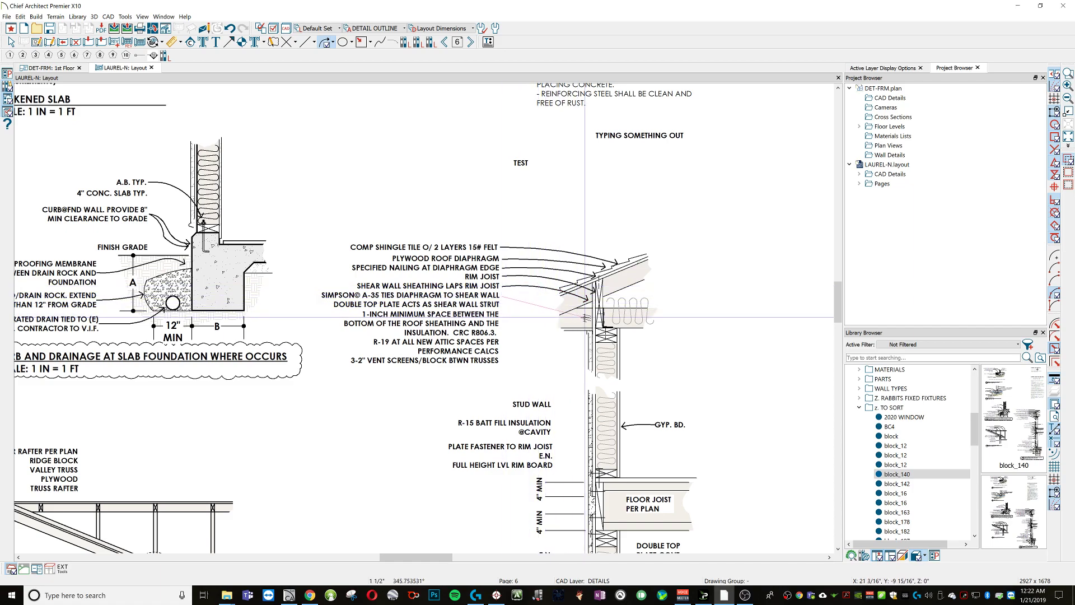
{"action": "left_click", "coordinate": [596, 317]}
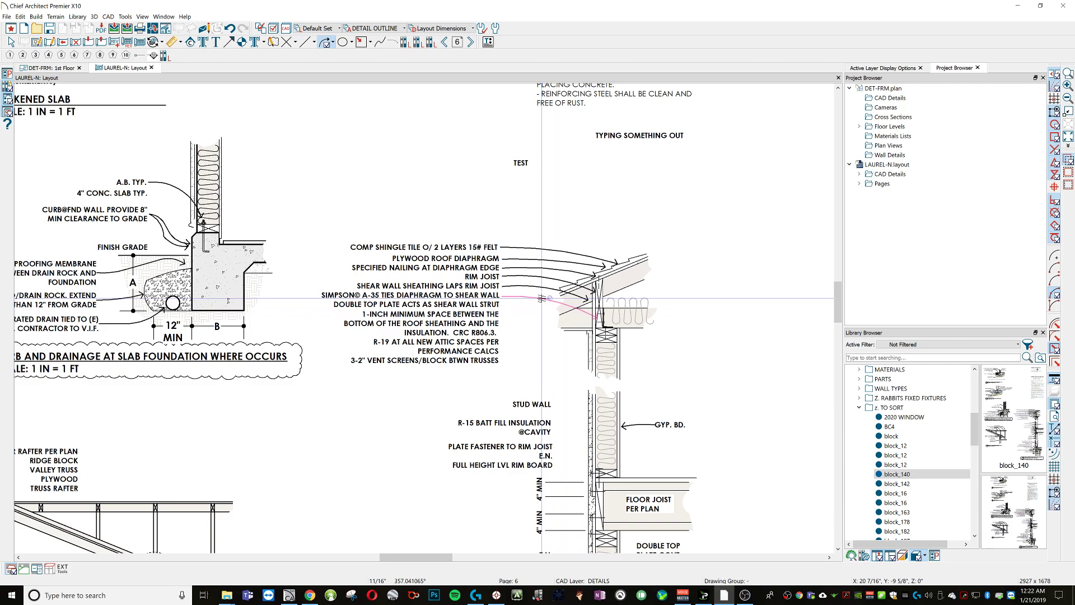
{"action": "left_click", "coordinate": [542, 298]}
{"action": "left_click", "coordinate": [501, 304]}
{"action": "left_click", "coordinate": [595, 329]}
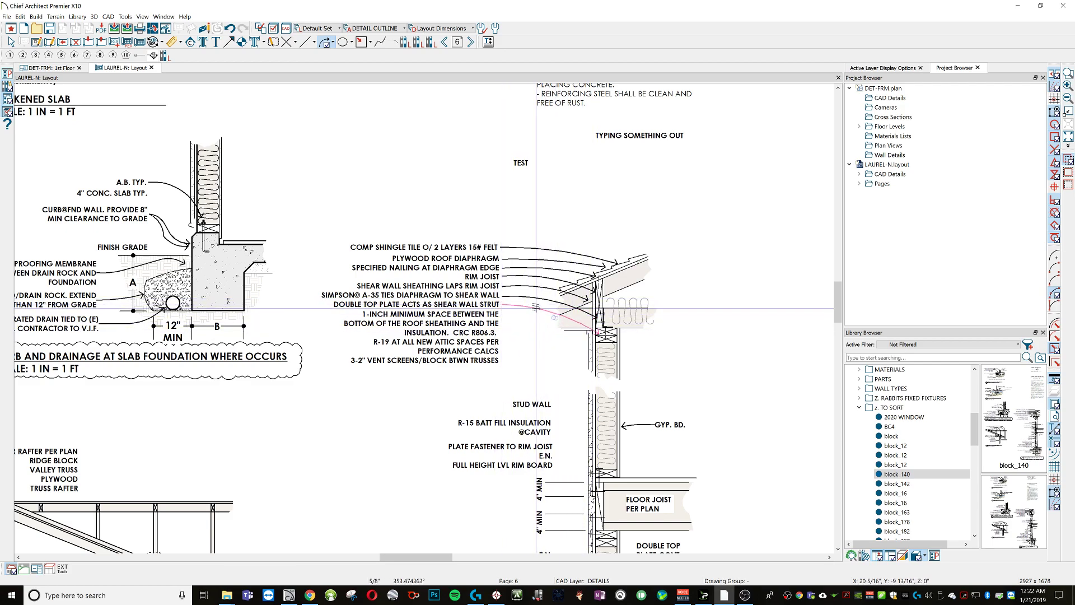
{"action": "left_click", "coordinate": [536, 307]}
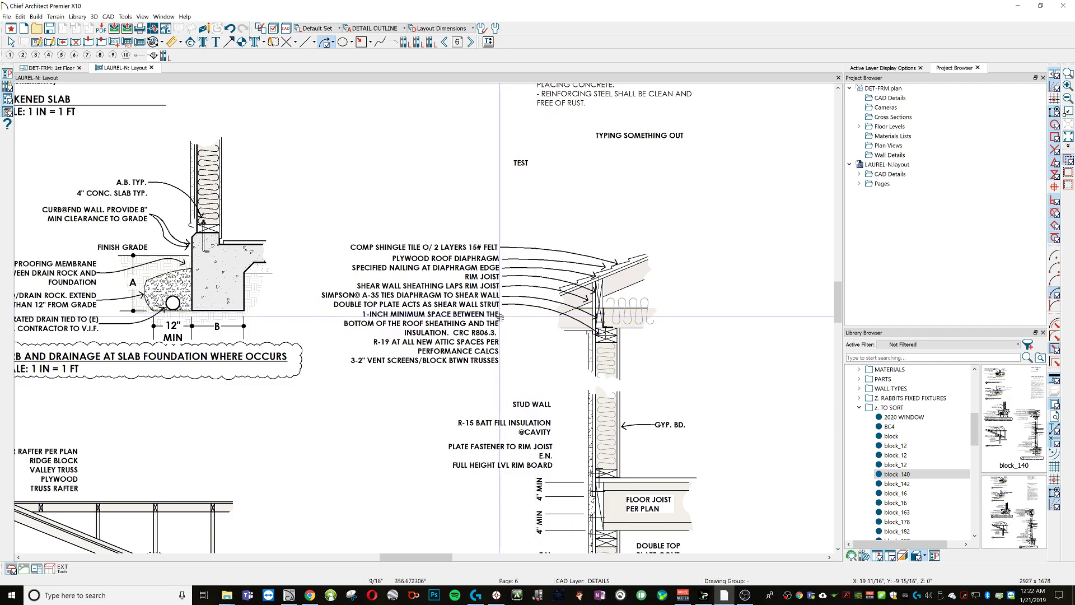
Draw a leader arrow from the 1-inch minimum space note to the wall top below the insulation and reshape it into an S-curve.
{"action": "left_click_drag", "start_coordinate": [500, 314], "coordinate": [620, 327]}
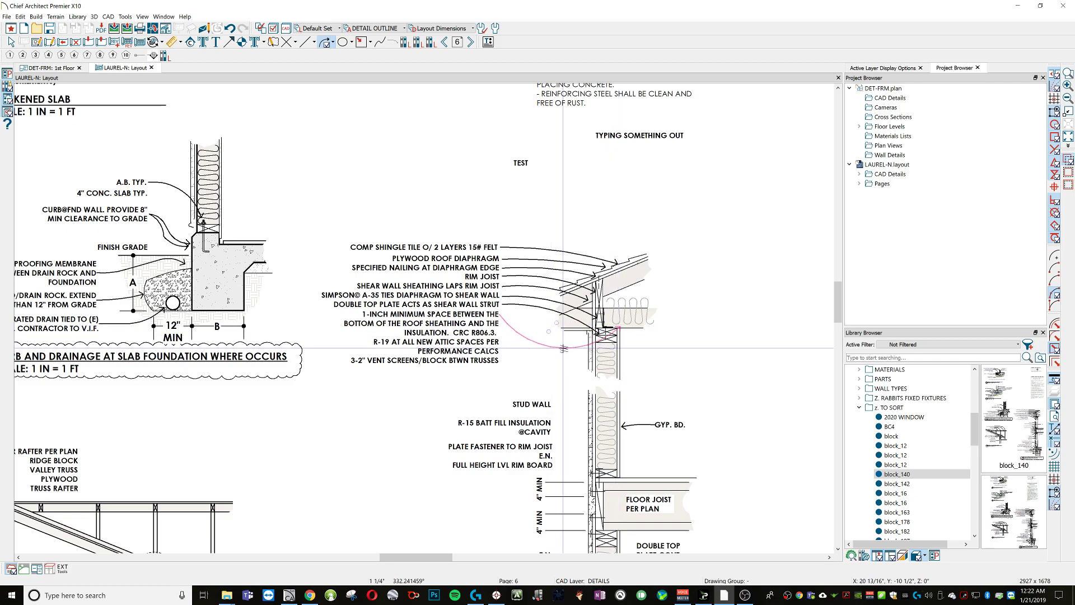
{"action": "left_click", "coordinate": [564, 348]}
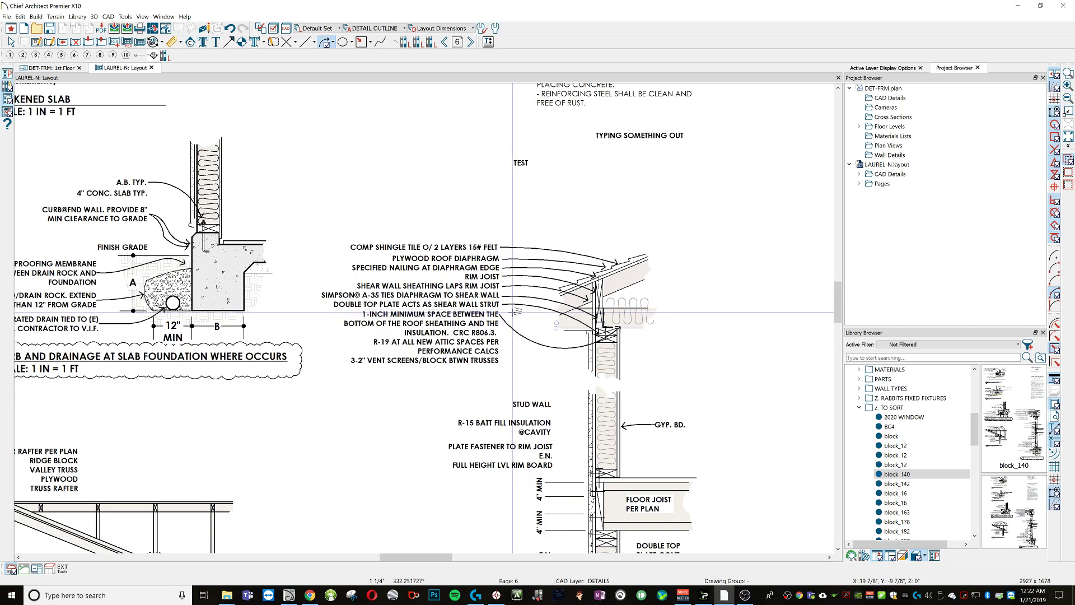
{"action": "key", "text": "space"}
{"action": "left_click", "coordinate": [555, 348]}
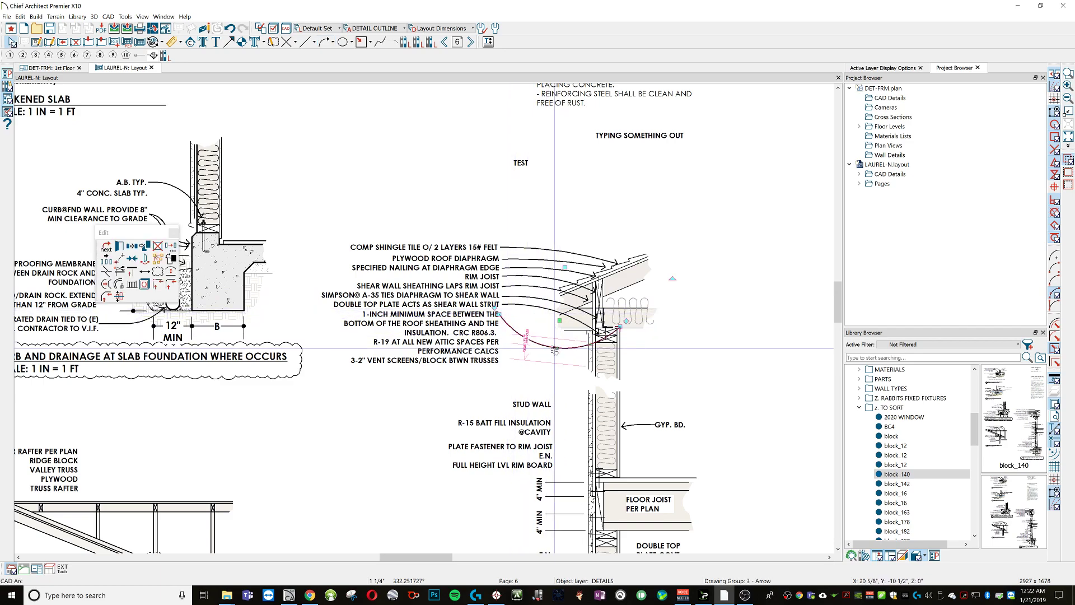
{"action": "key", "text": "Escape"}
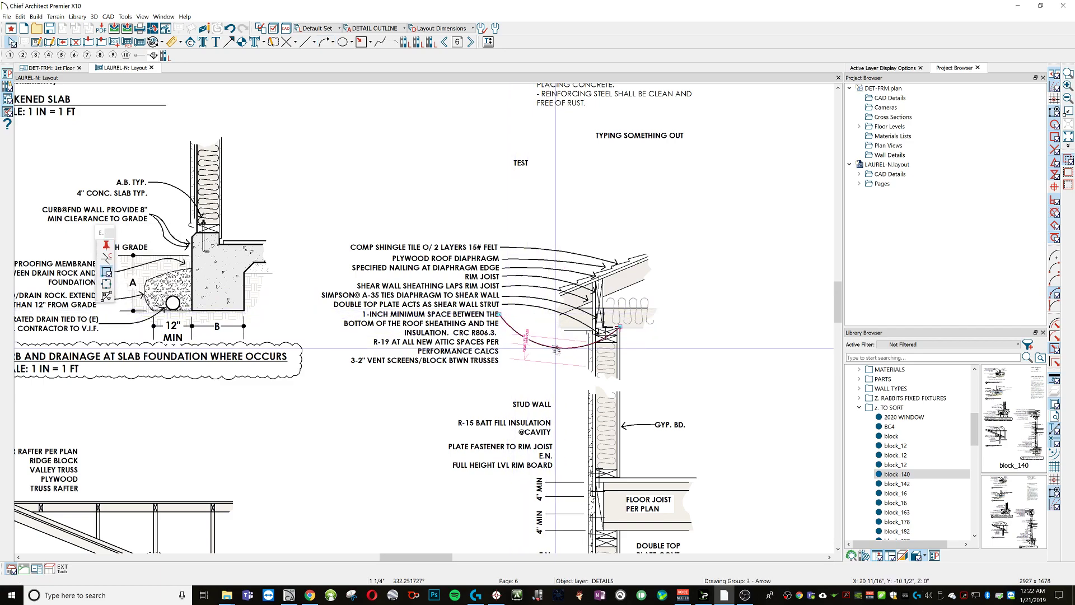
{"action": "left_click", "coordinate": [556, 349]}
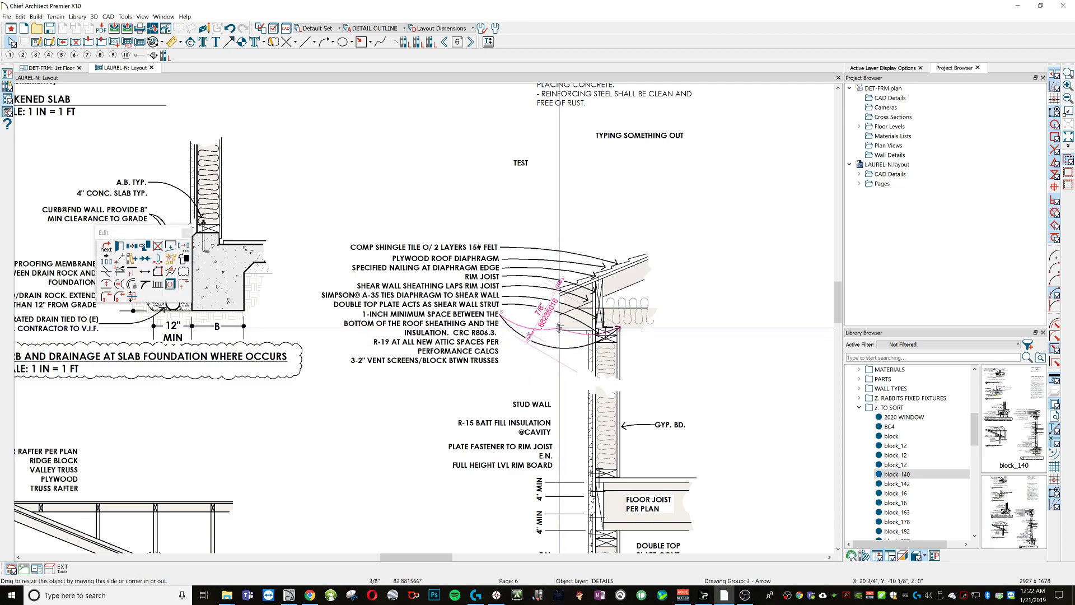
{"action": "mouse_move", "coordinate": [559, 323]}
{"action": "left_mouse_down"}
{"action": "mouse_move", "coordinate": [542, 328]}
{"action": "mouse_move", "coordinate": [537, 318]}
{"action": "mouse_move", "coordinate": [615, 340]}
{"action": "mouse_move", "coordinate": [564, 323]}
{"action": "mouse_move", "coordinate": [547, 335]}
{"action": "mouse_move", "coordinate": [535, 324]}
{"action": "mouse_move", "coordinate": [549, 331]}
{"action": "left_mouse_up"}
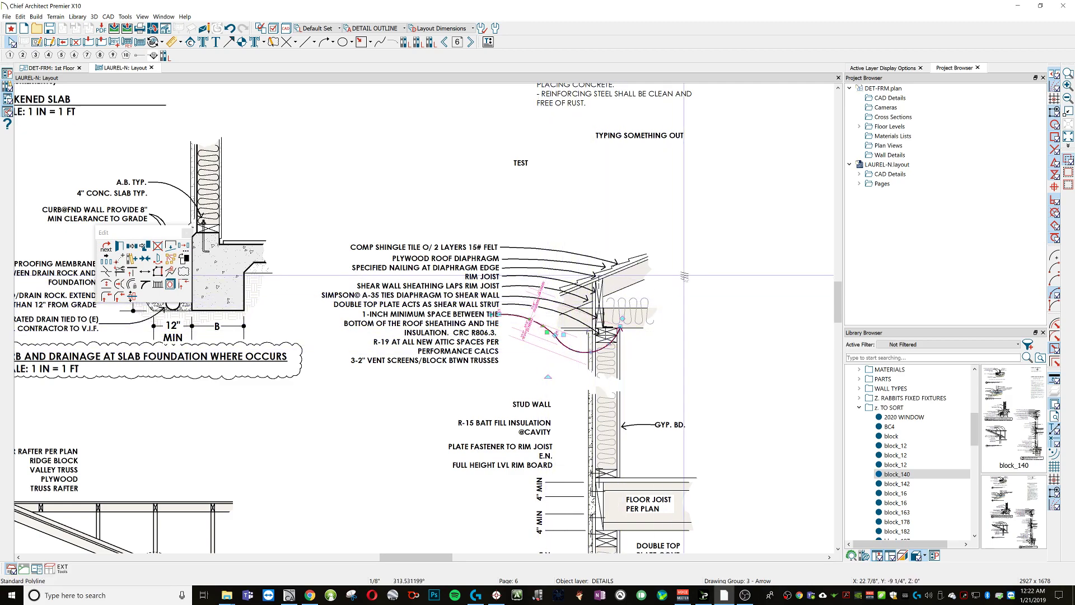
Draw a leader from the "TRUSS OR RAFTER PER PLAN" note as a horizontal line of about 1 5/16" ending in an arc arrow to the truss.
{"action": "middle_click_drag", "start_coordinate": [290, 364], "coordinate": [436, 328]}
{"action": "middle_click_drag", "start_coordinate": [413, 404], "coordinate": [446, 374]}
{"action": "key", "text": "l"}
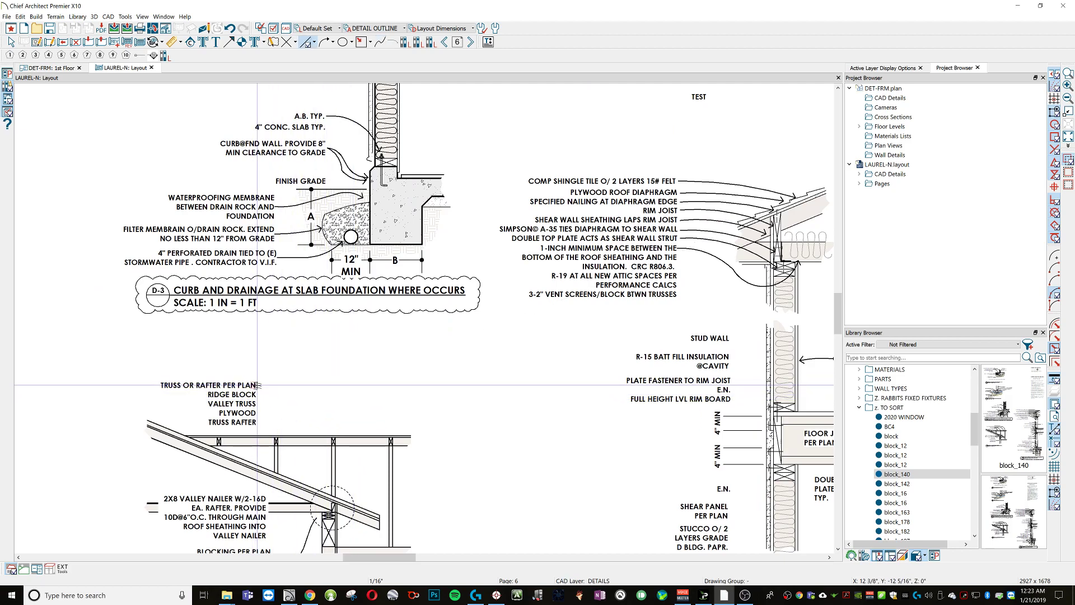
{"action": "left_click_drag", "start_coordinate": [256, 384], "coordinate": [330, 384]}
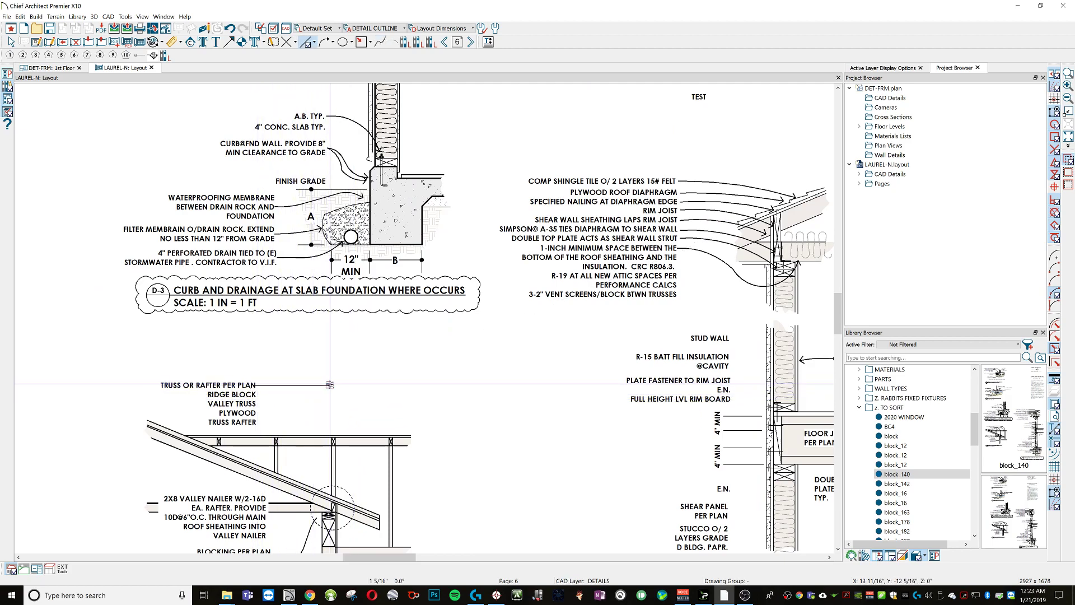
{"action": "left_click_drag", "start_coordinate": [331, 384], "coordinate": [369, 399]}
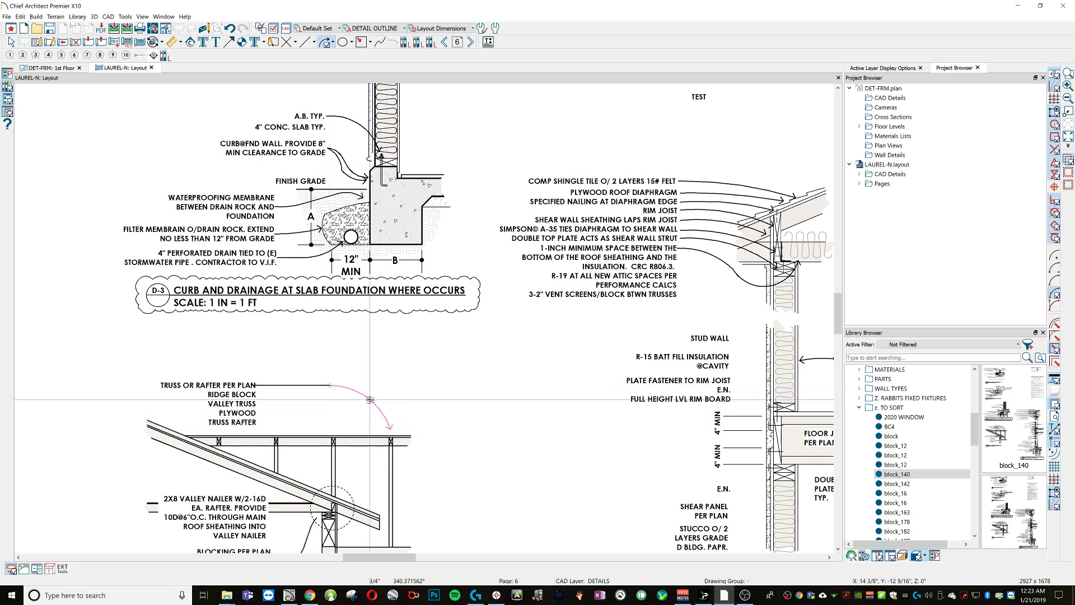
Draw the "RIDGE BLOCK" leader as a horizontal line continued by an arc arrow curving down to the truss's top chord.
{"action": "key", "text": "l"}
{"action": "left_click_drag", "start_coordinate": [325, 395], "coordinate": [357, 432]}
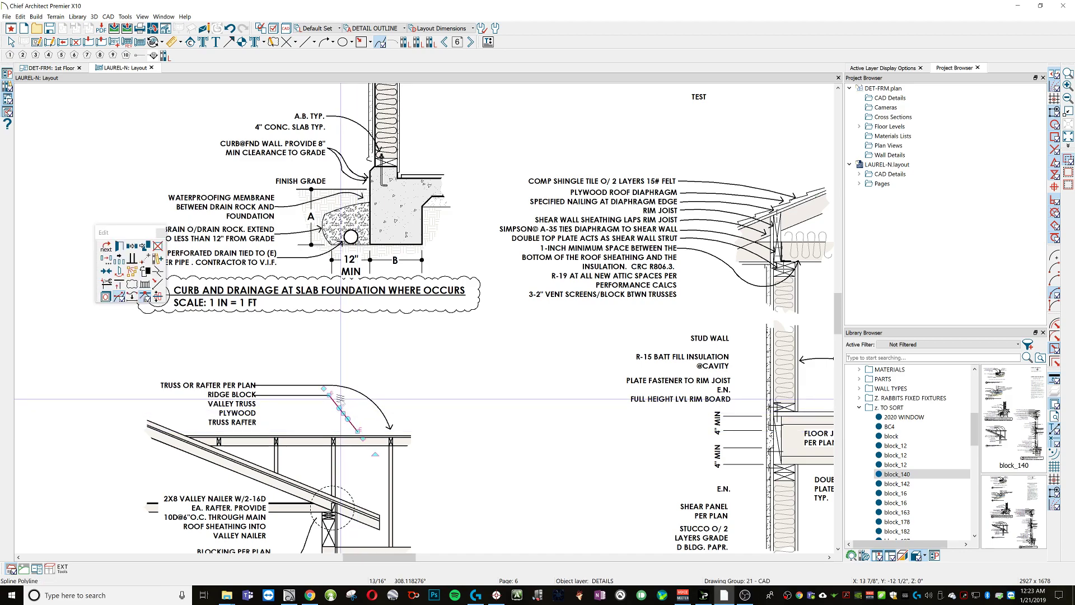
{"action": "key", "text": "Delete"}
{"action": "left_click_drag", "start_coordinate": [329, 395], "coordinate": [364, 437]}
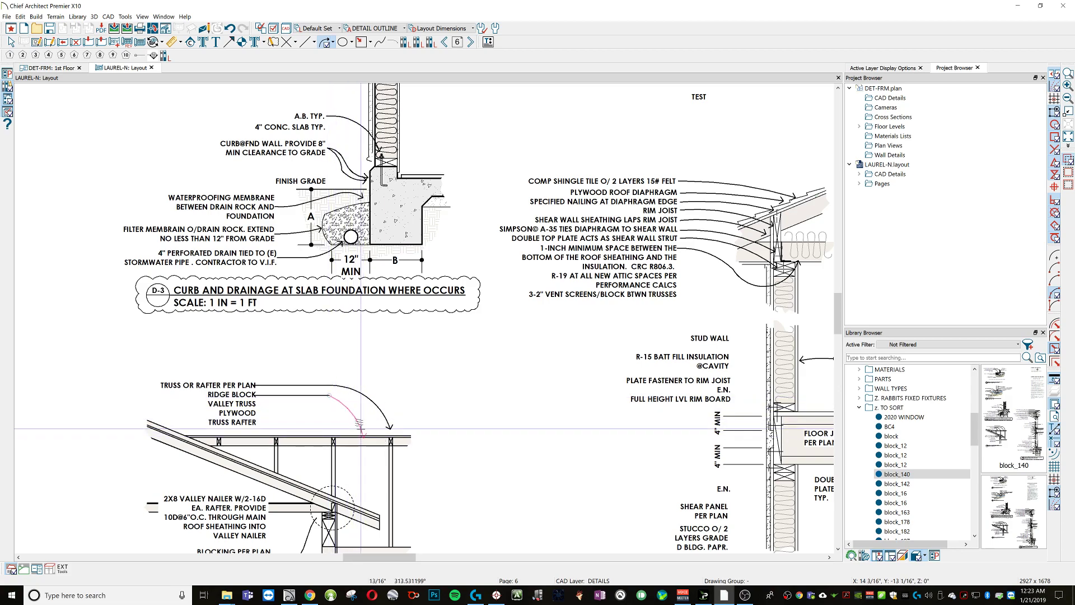
{"action": "left_click", "coordinate": [353, 407]}
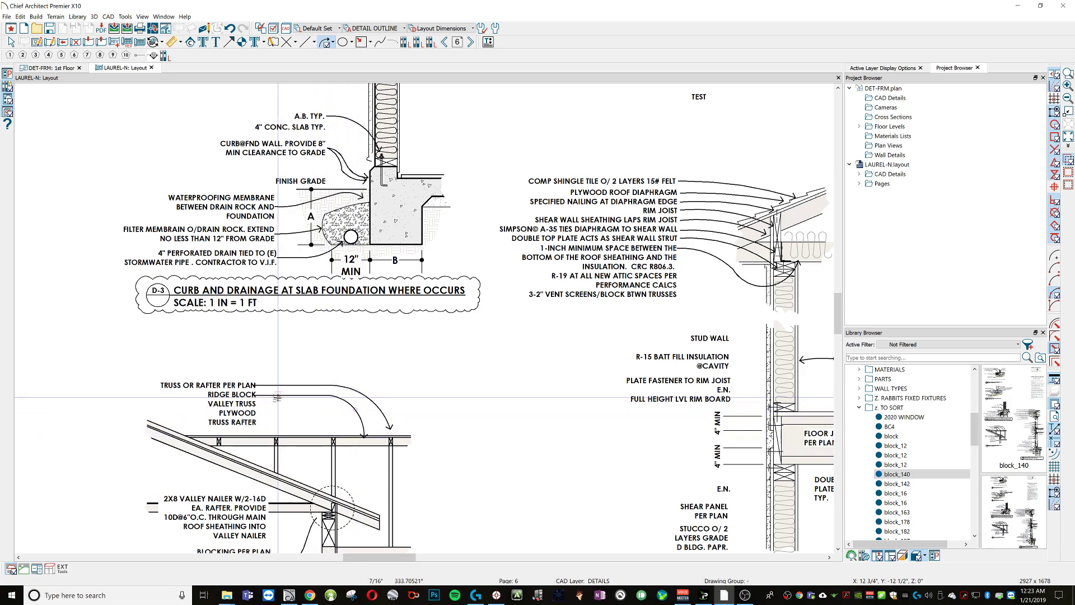
Draw the "VALLEY TRUSS" leader as a horizontal line of about 13/16" continued by an arc arrow down to the middle vertical member.
{"action": "key", "text": "l"}
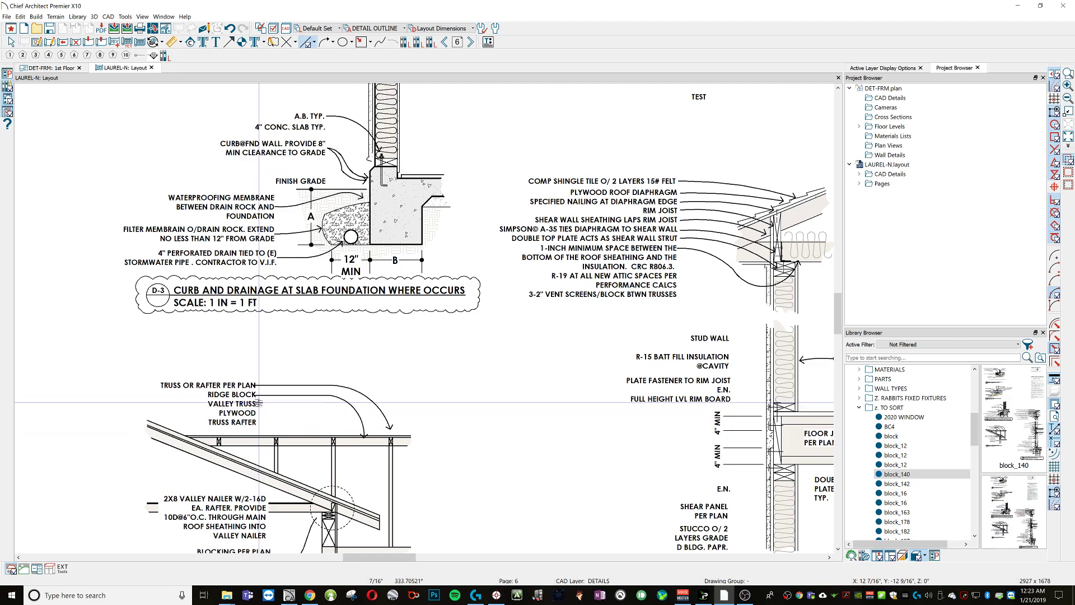
{"action": "left_click", "coordinate": [258, 404]}
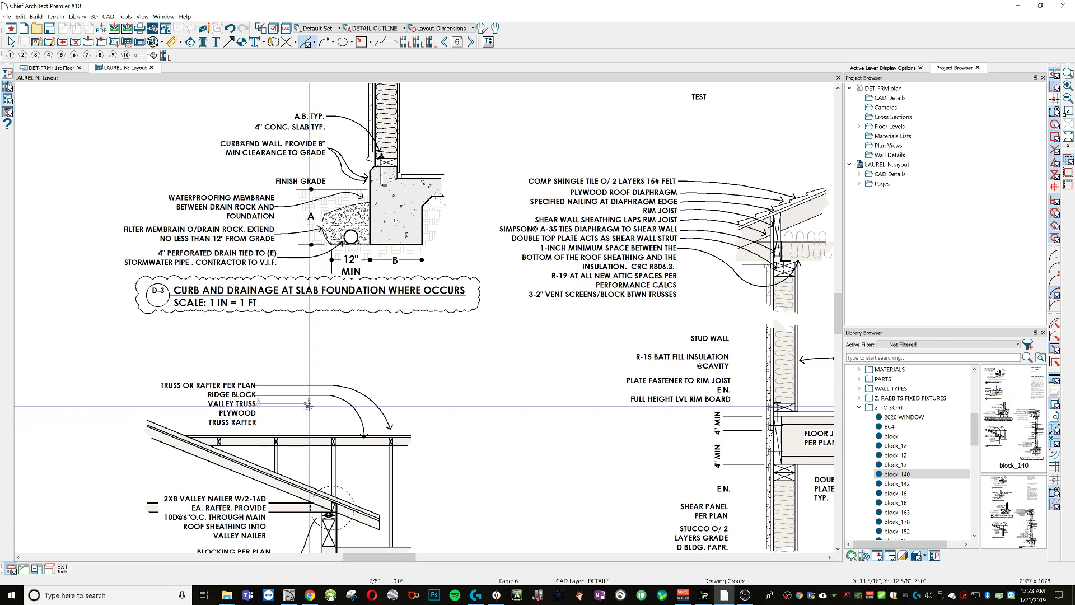
{"action": "key", "text": "a"}
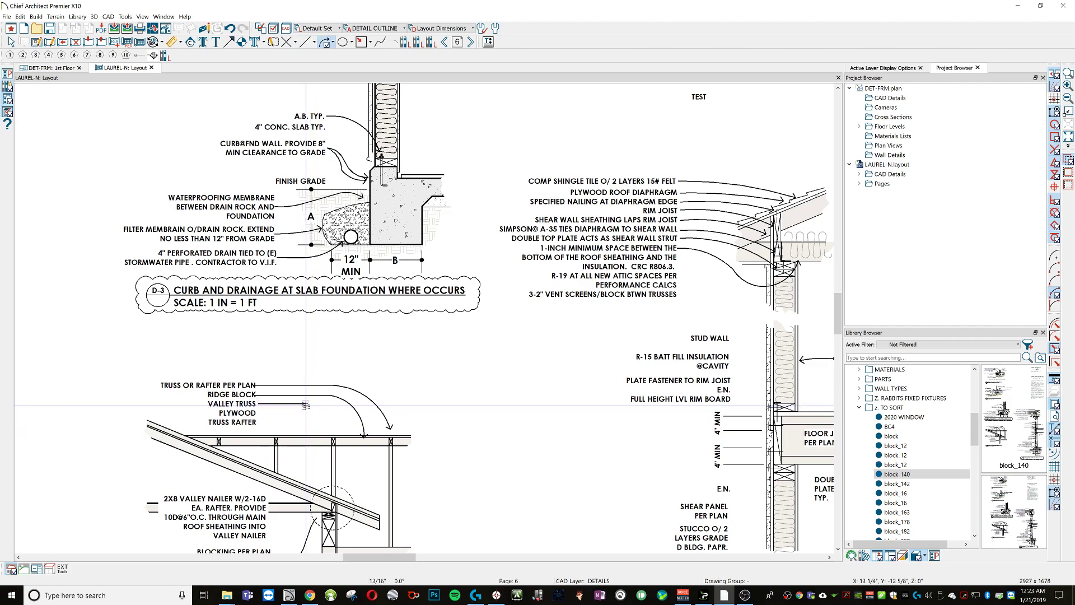
{"action": "left_click_drag", "start_coordinate": [306, 404], "coordinate": [335, 435]}
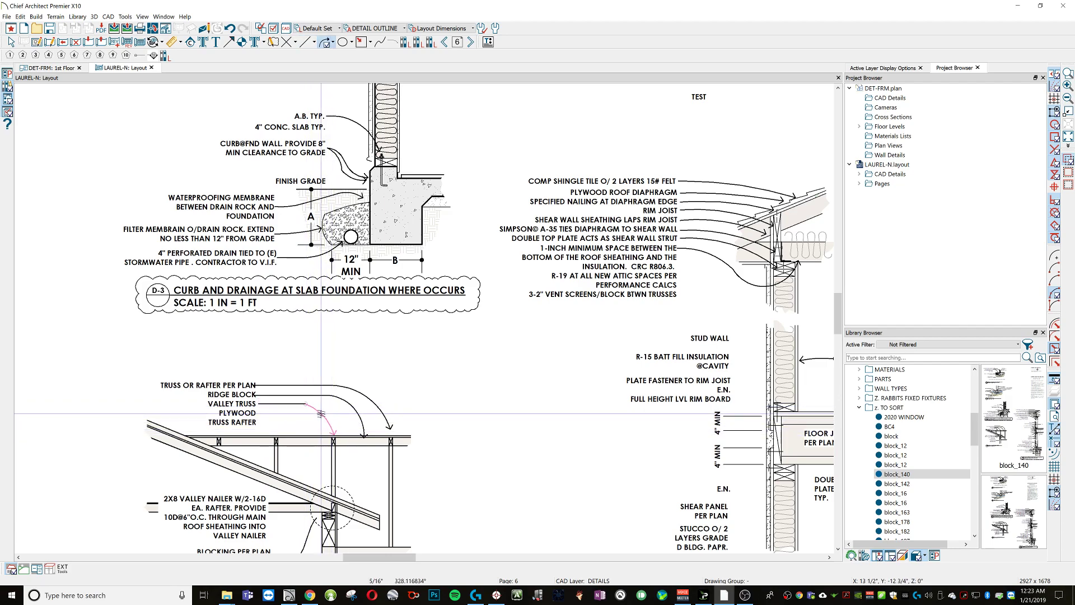
{"action": "left_click", "coordinate": [323, 409]}
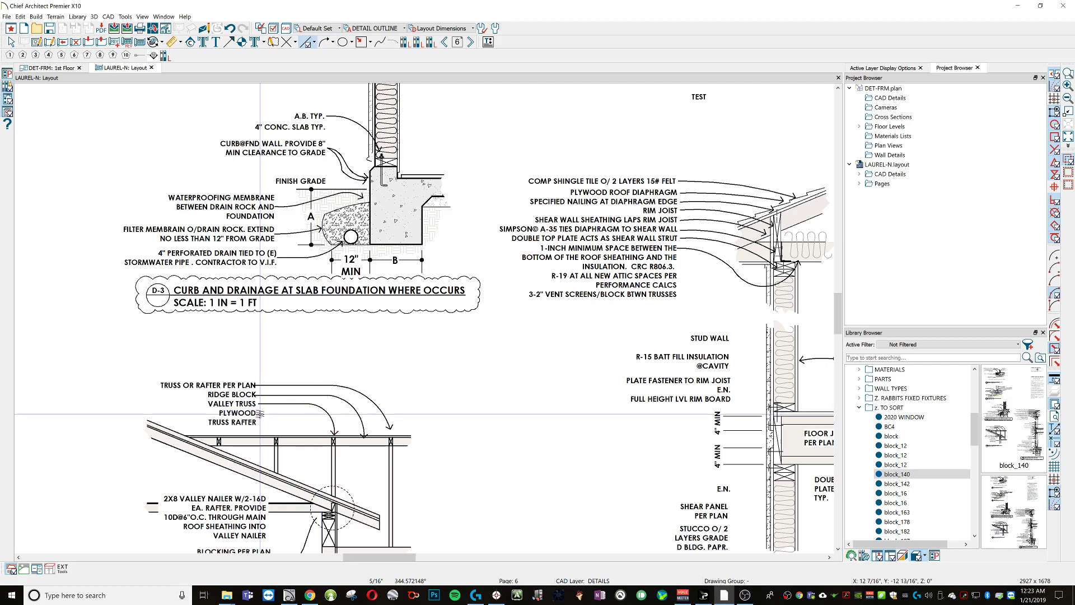
Draw the "PLYWOOD" leader as a horizontal line of about 5/8" with an arrow to the top chord, and bend the arrow into an outward curve.
{"action": "left_click", "coordinate": [260, 413]}
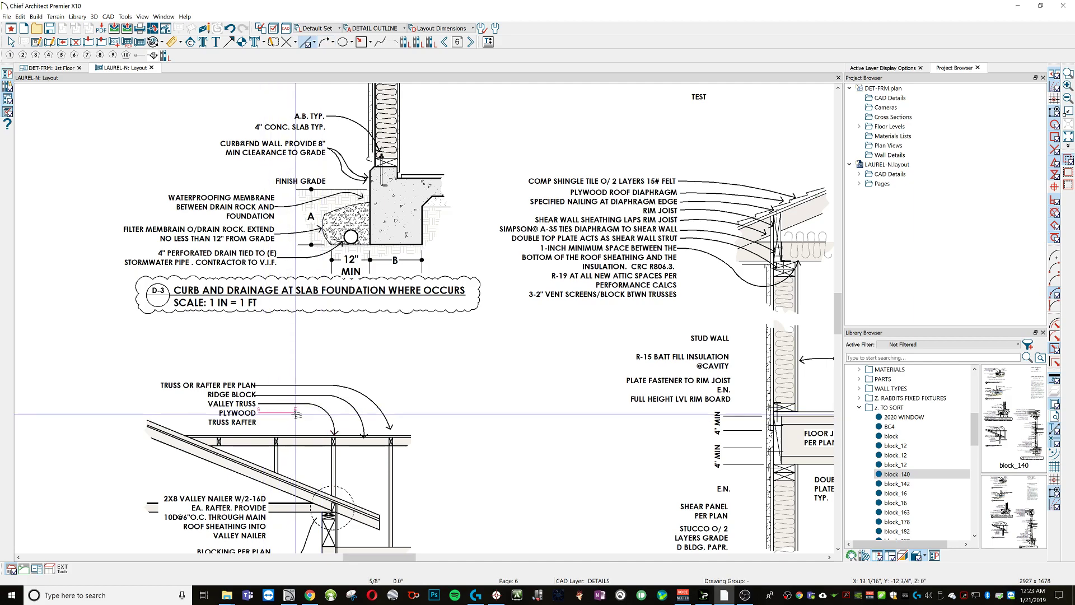
{"action": "left_click", "coordinate": [295, 413]}
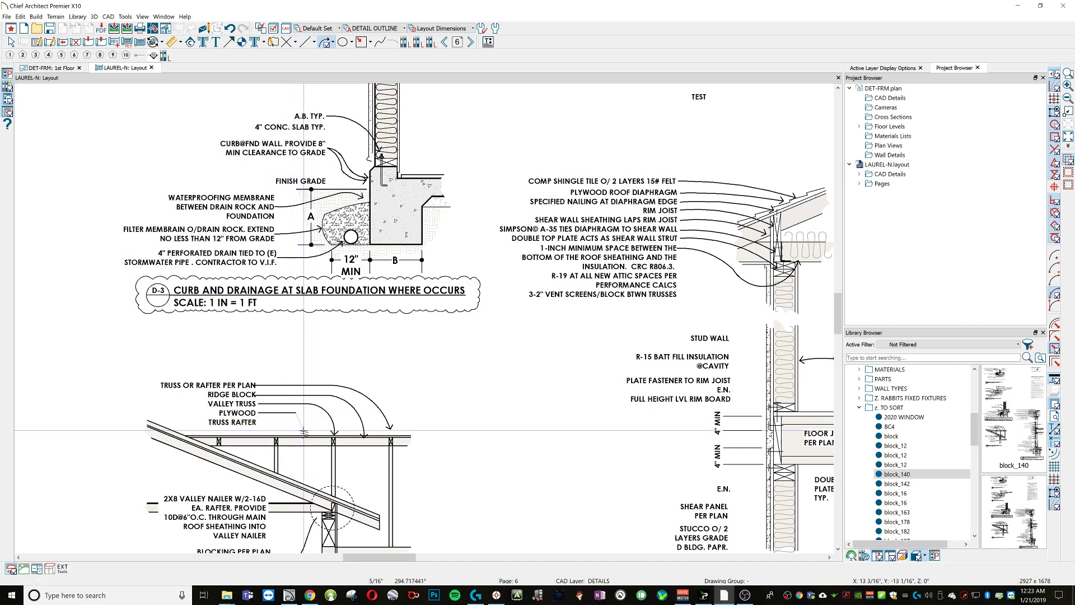
{"action": "left_click", "coordinate": [300, 430]}
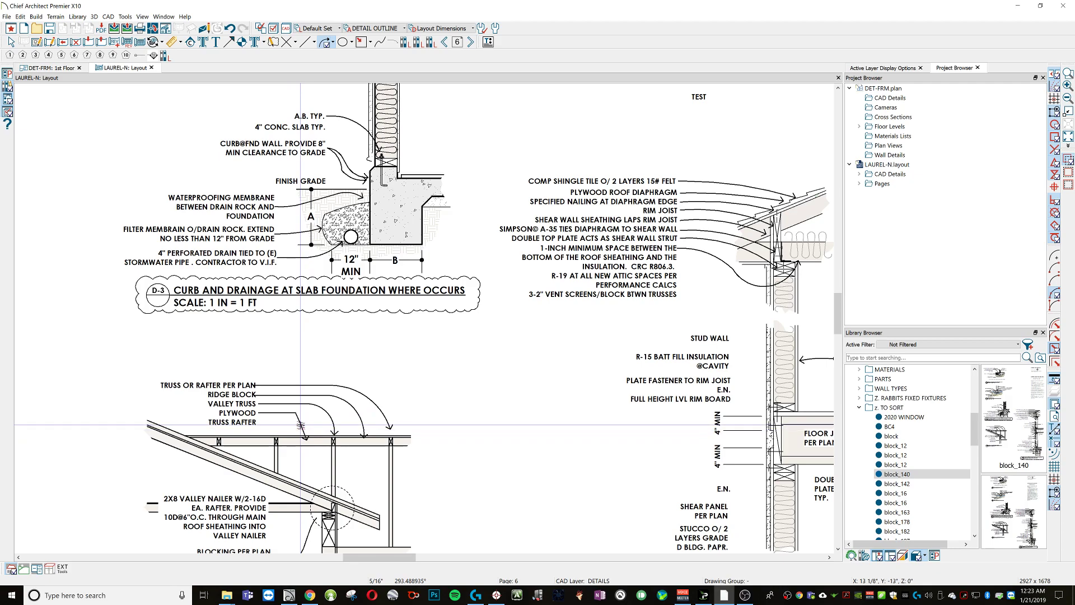
{"action": "left_click", "coordinate": [301, 425]}
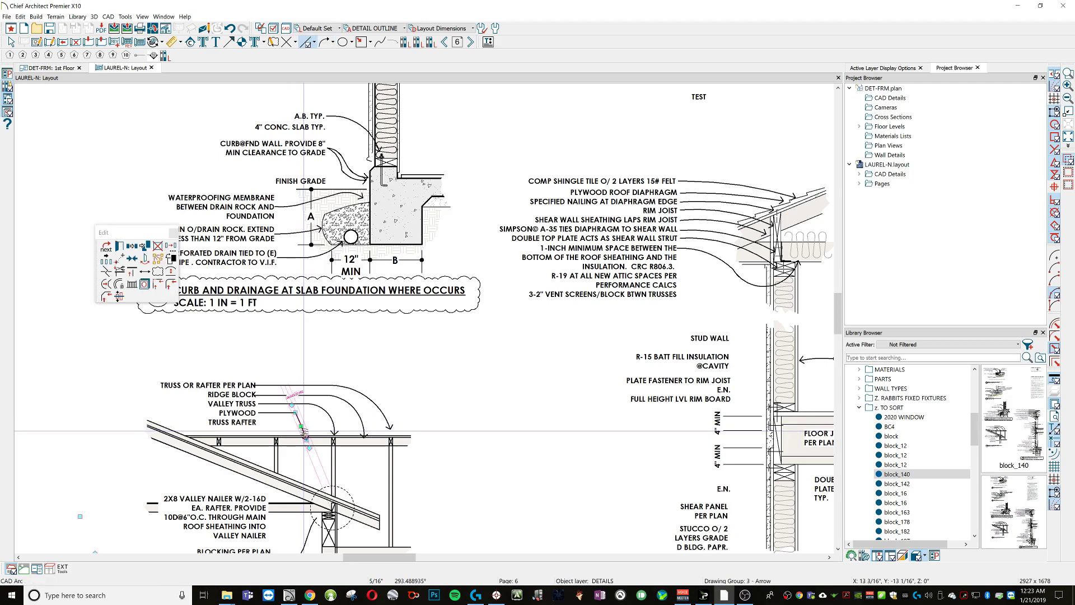
{"action": "left_click_drag", "start_coordinate": [303, 432], "coordinate": [308, 421]}
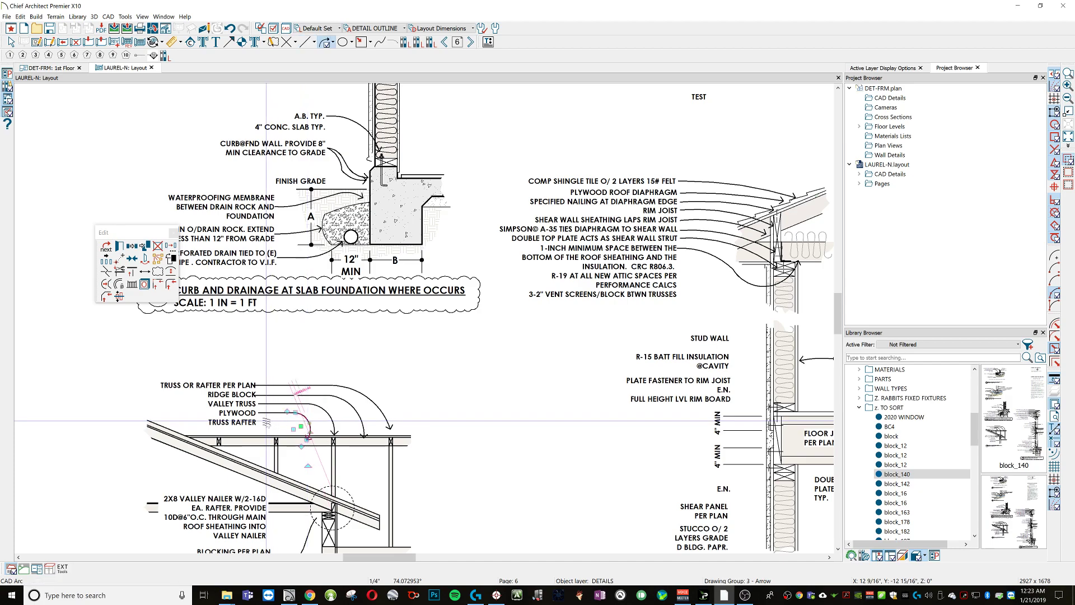
{"action": "key", "text": "Escape"}
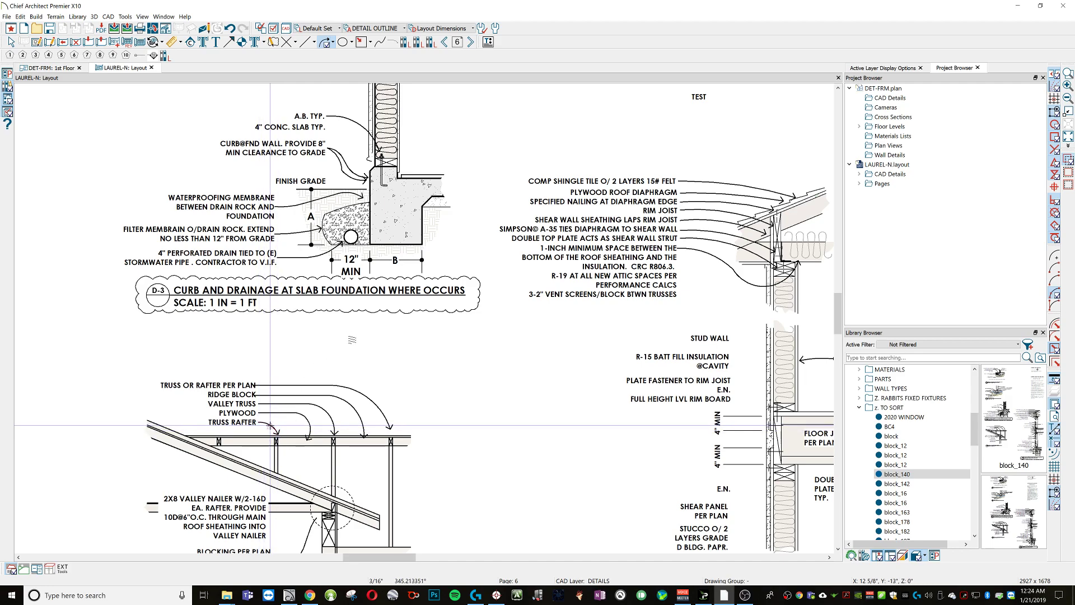
{"action": "middle_click_drag", "start_coordinate": [407, 371], "coordinate": [411, 335]}
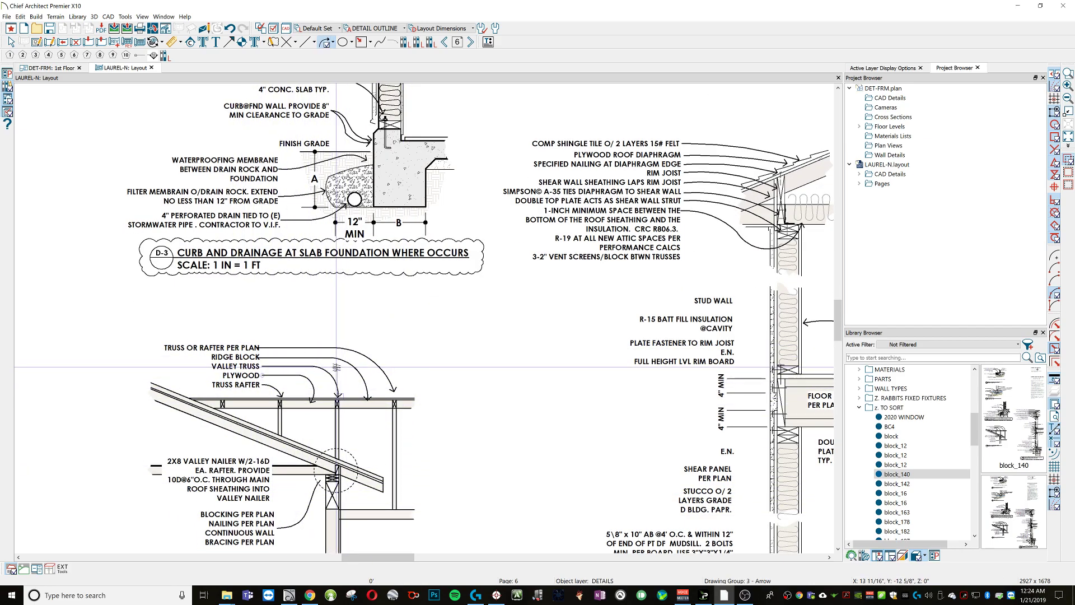
{"action": "key", "text": "space"}
{"action": "left_click", "coordinate": [268, 357]}
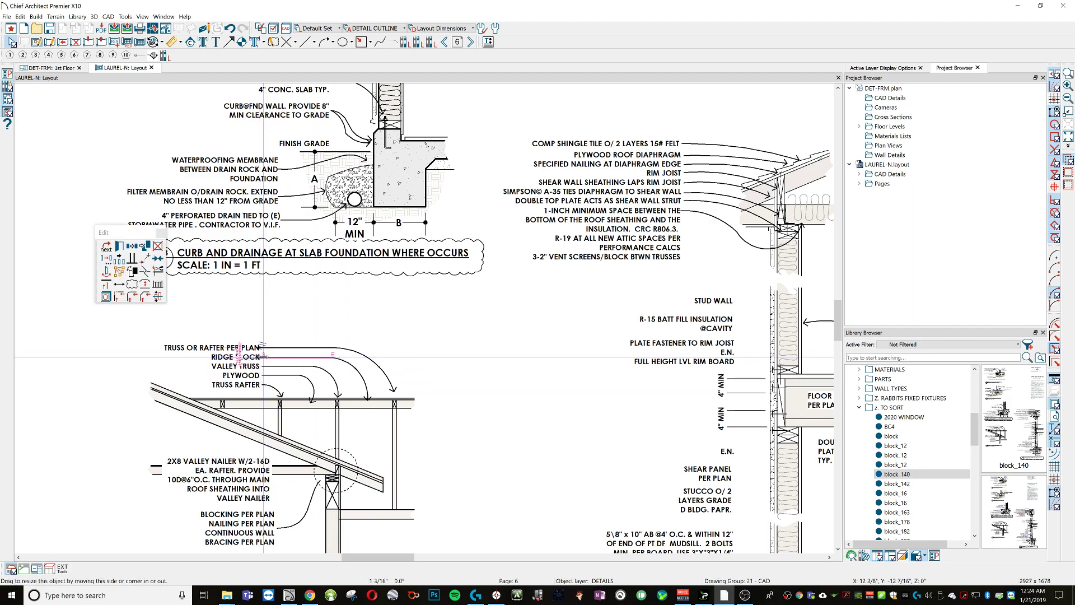
{"action": "left_click", "coordinate": [261, 349]}
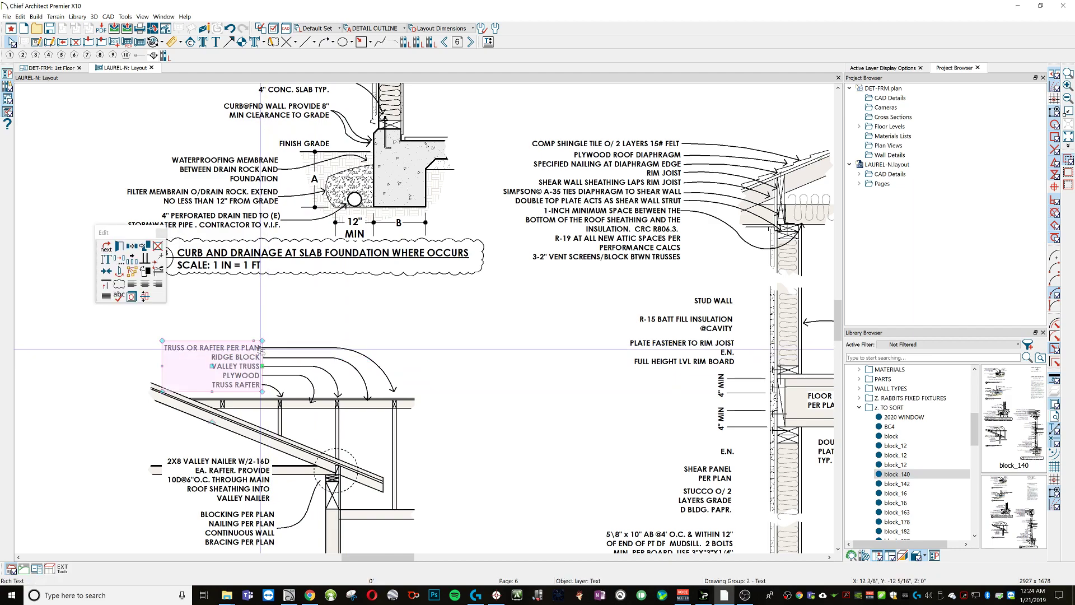
{"action": "key", "text": "space"}
Draw an arc arrow from the third line of the "2X8 VALLEY NAILER" note up to the rafter, and widen its curve outward.
{"action": "key", "text": "a"}
{"action": "left_click_drag", "start_coordinate": [274, 480], "coordinate": [299, 458]}
{"action": "left_click", "coordinate": [299, 459]}
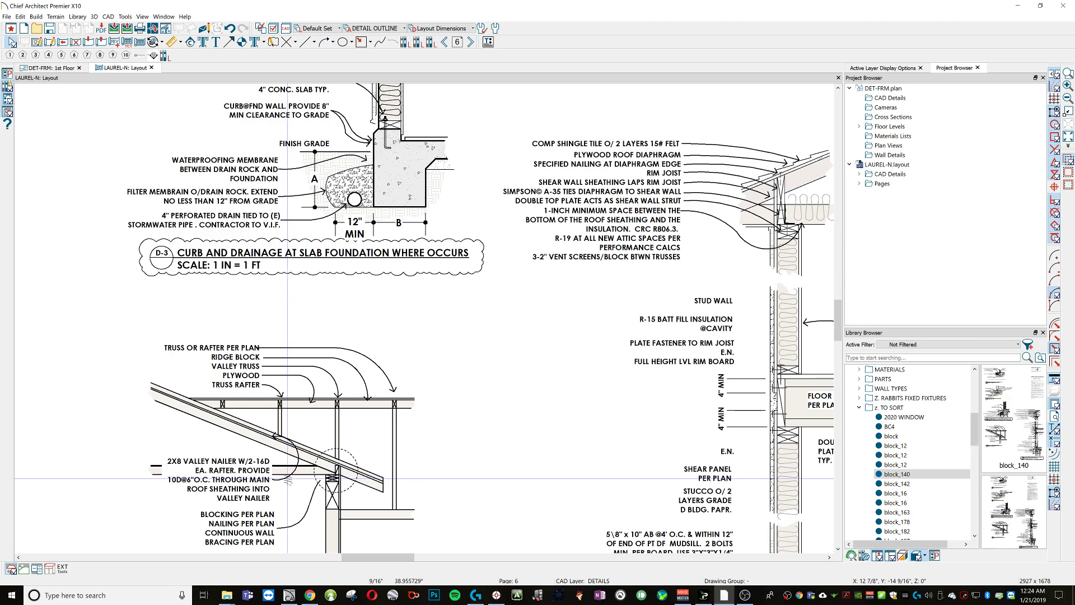
{"action": "left_click", "coordinate": [297, 471]}
{"action": "key", "text": "Escape"}
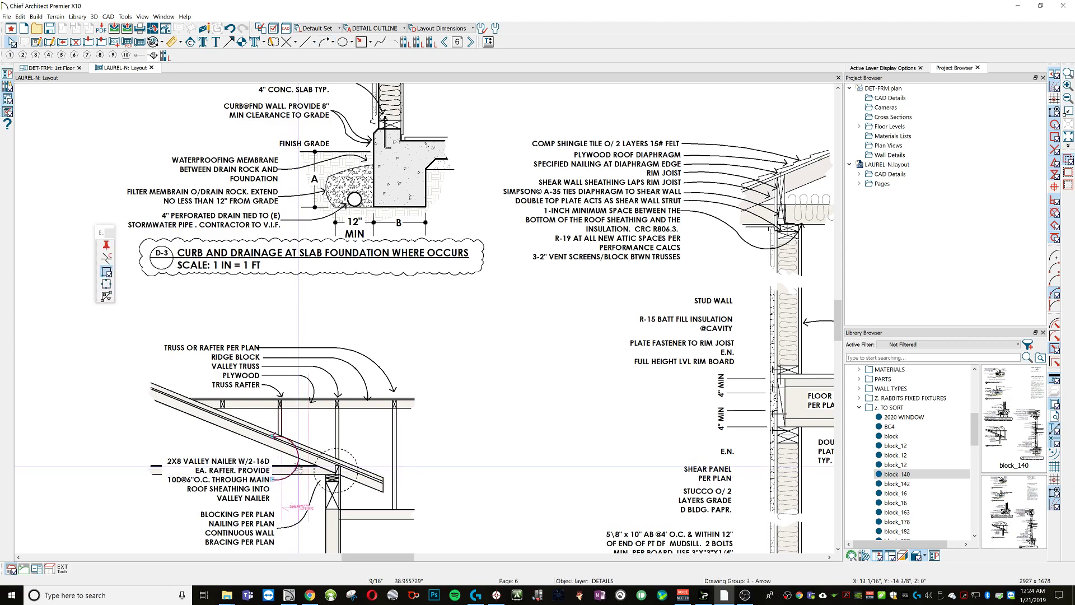
{"action": "left_click", "coordinate": [299, 466]}
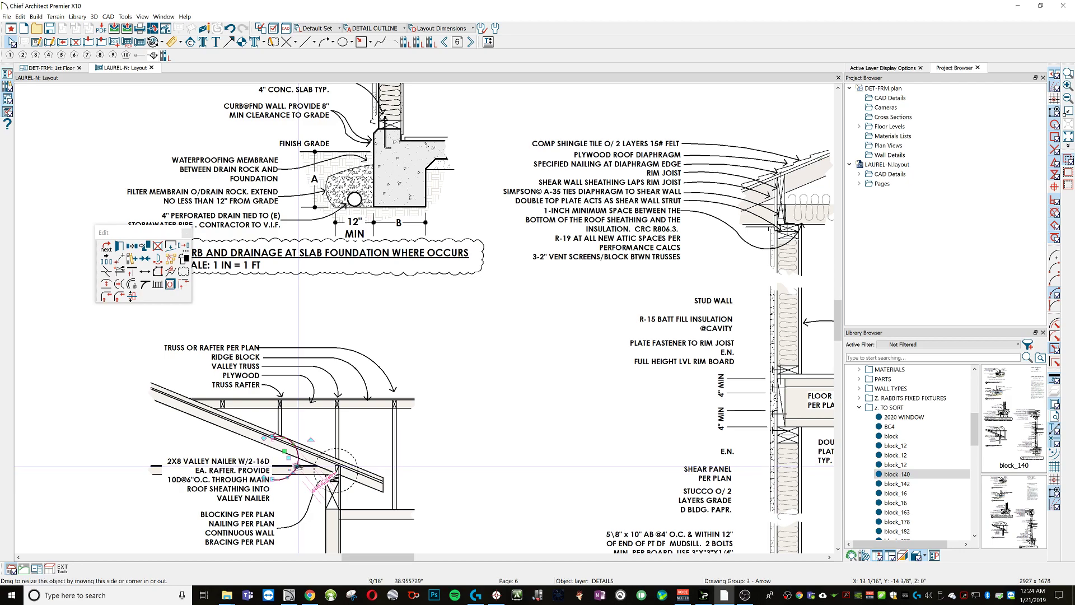
{"action": "mouse_move", "coordinate": [306, 464]}
{"action": "left_mouse_down"}
{"action": "mouse_move", "coordinate": [309, 454]}
{"action": "mouse_move", "coordinate": [303, 476]}
{"action": "left_mouse_up"}
{"action": "key", "text": "Escape"}
Draw a second arc arrow from the top of the "2X8 VALLEY NAILER" note up to the sloping rafter.
{"action": "left_click_drag", "start_coordinate": [250, 454], "coordinate": [212, 415]}
{"action": "key", "text": "Escape"}
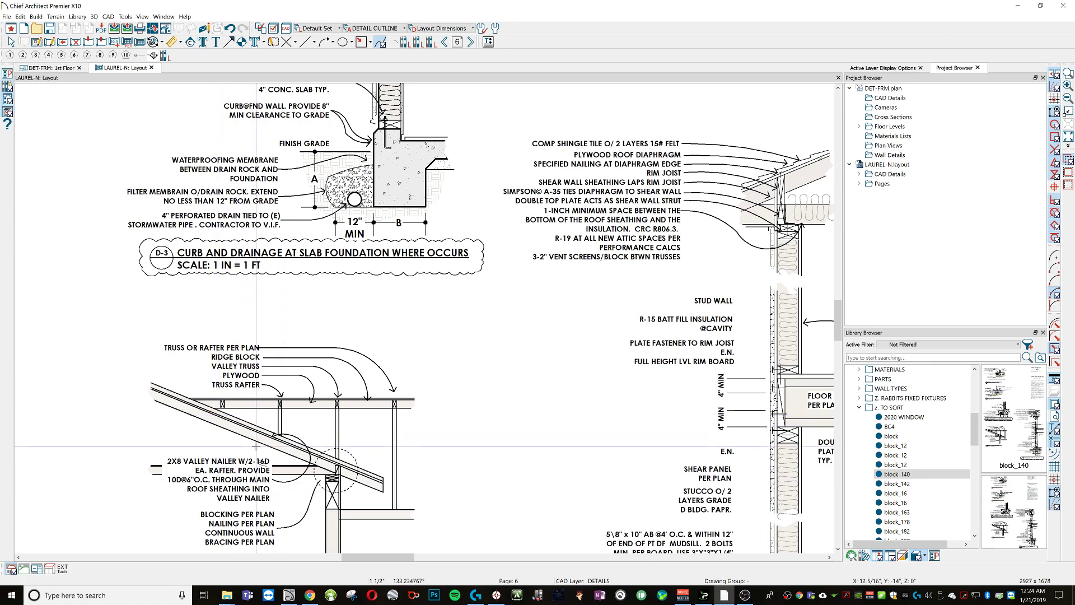
{"action": "mouse_move", "coordinate": [250, 454]}
{"action": "left_mouse_down"}
{"action": "mouse_move", "coordinate": [226, 399]}
{"action": "mouse_move", "coordinate": [221, 422]}
{"action": "mouse_move", "coordinate": [244, 427]}
{"action": "mouse_move", "coordinate": [248, 442]}
{"action": "left_mouse_up"}
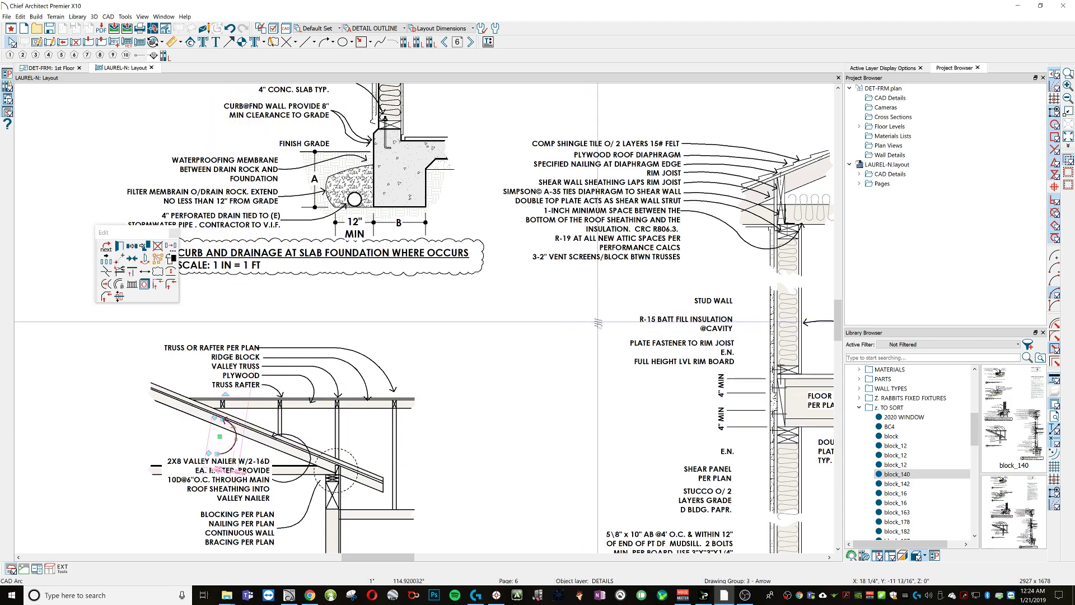
Draw two arc arrows from the "TYPING SOMETHING OUT" text to the last lines of the concrete notes above it.
{"action": "scroll", "coordinate": [597, 322], "scroll_direction": "down", "scroll_amount": 4}
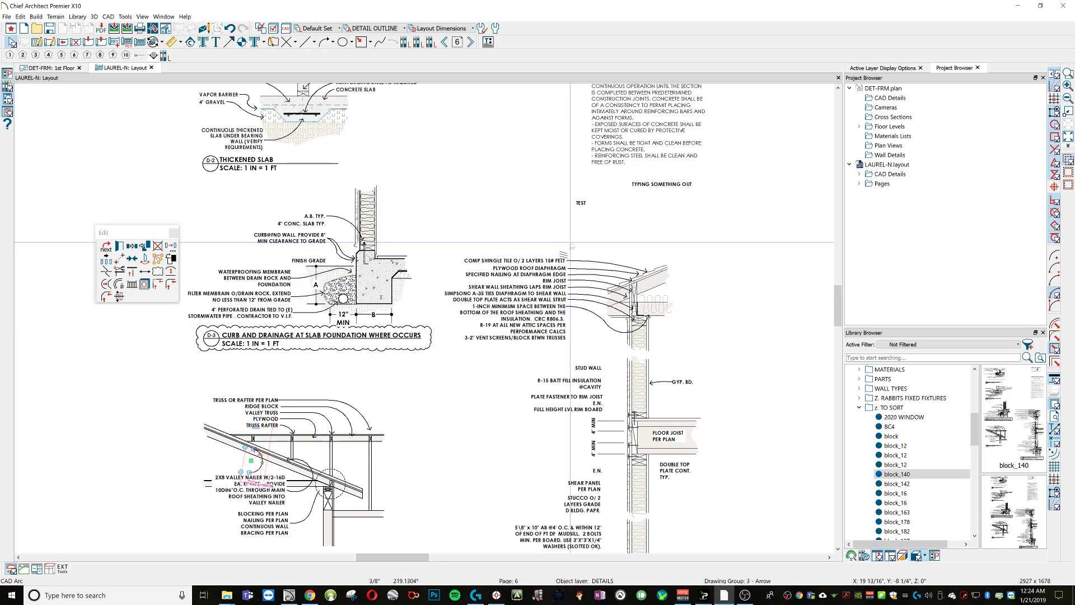
{"action": "middle_click_drag", "start_coordinate": [578, 233], "coordinate": [552, 273]}
{"action": "left_click", "coordinate": [632, 230]}
{"action": "left_click_drag", "start_coordinate": [631, 230], "coordinate": [627, 223]}
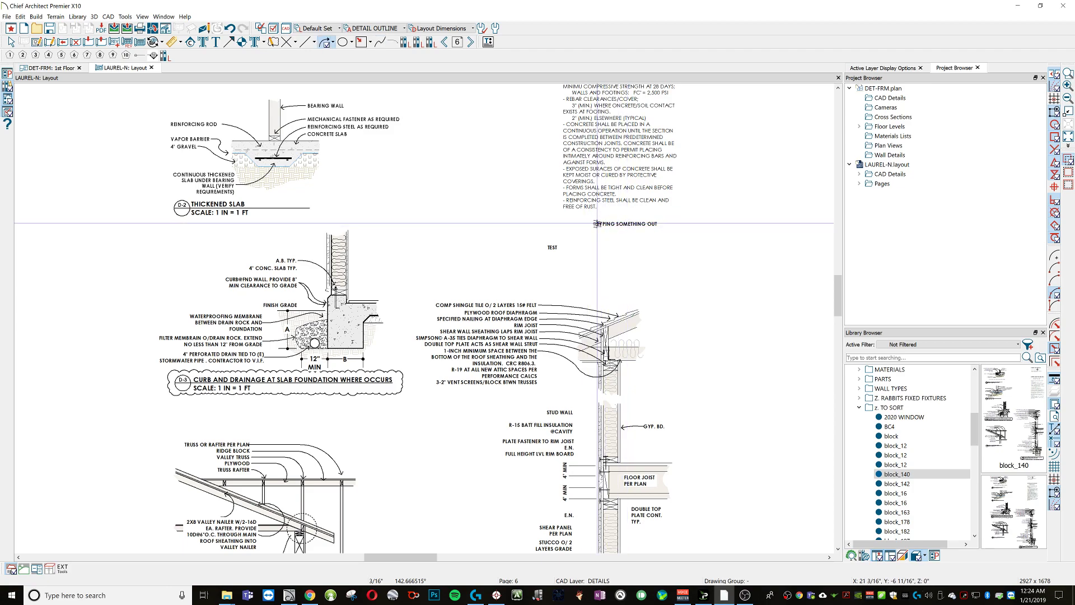
{"action": "mouse_move", "coordinate": [598, 222]}
{"action": "left_mouse_down"}
{"action": "mouse_move", "coordinate": [588, 219]}
{"action": "mouse_move", "coordinate": [606, 216]}
{"action": "left_mouse_up"}
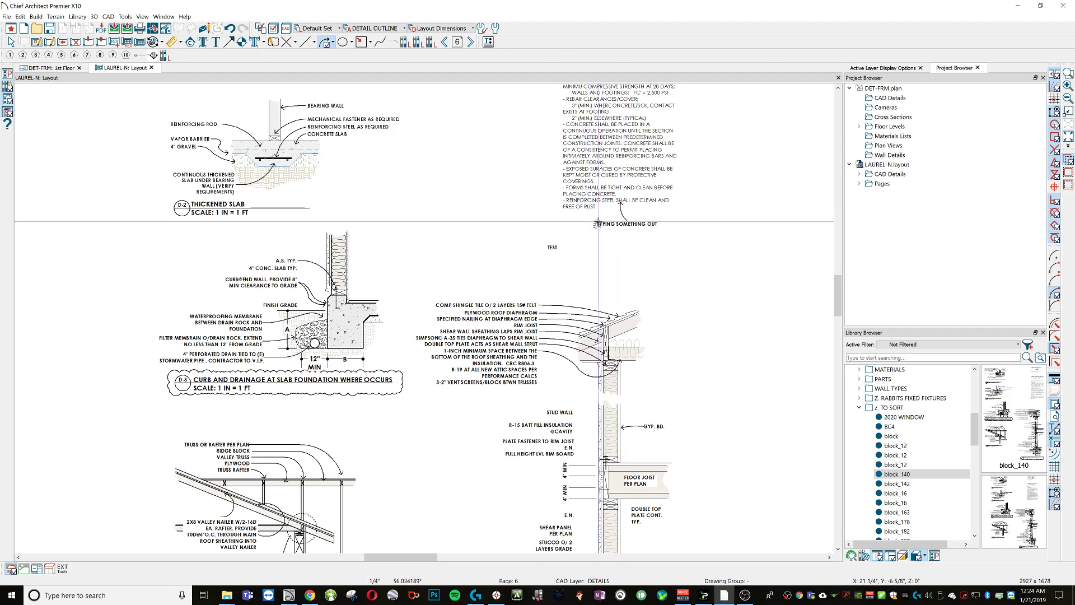
{"action": "left_click_drag", "start_coordinate": [559, 205], "coordinate": [558, 206]}
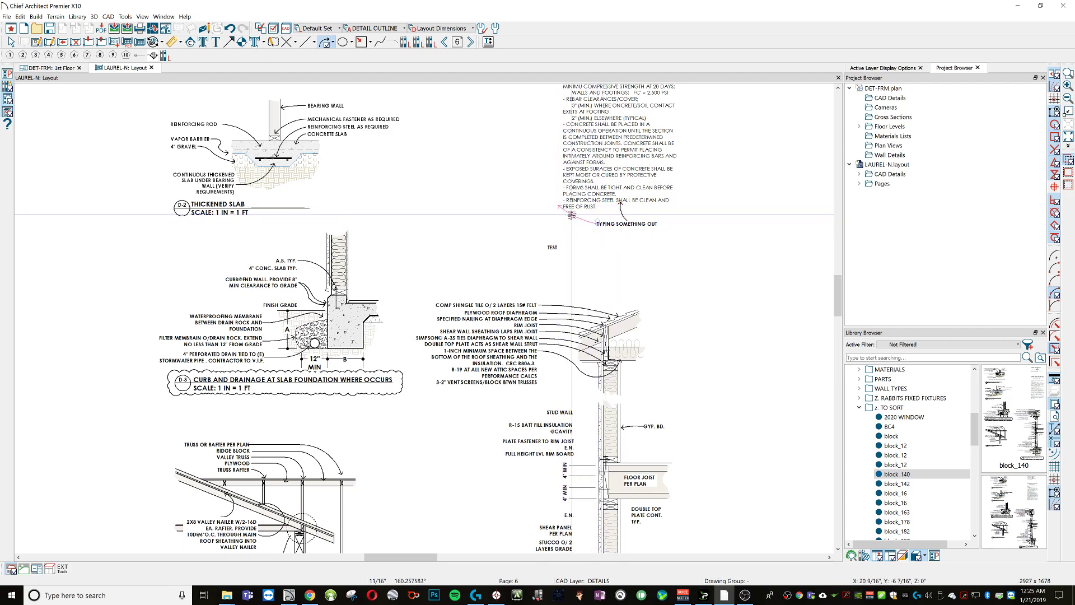
Reshape the arc arrow at the start of "TYPING SOMETHING OUT" by moving its arrowhead up to the "PLACING CONCRETE" line.
{"action": "left_click", "coordinate": [570, 224]}
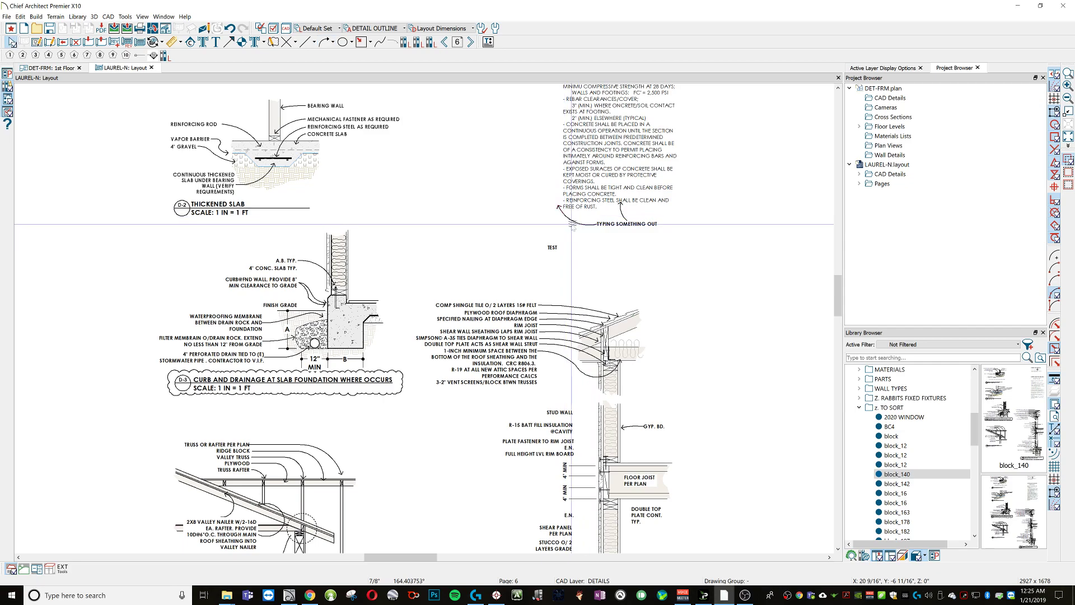
{"action": "left_click", "coordinate": [566, 211]}
{"action": "left_click", "coordinate": [558, 207]}
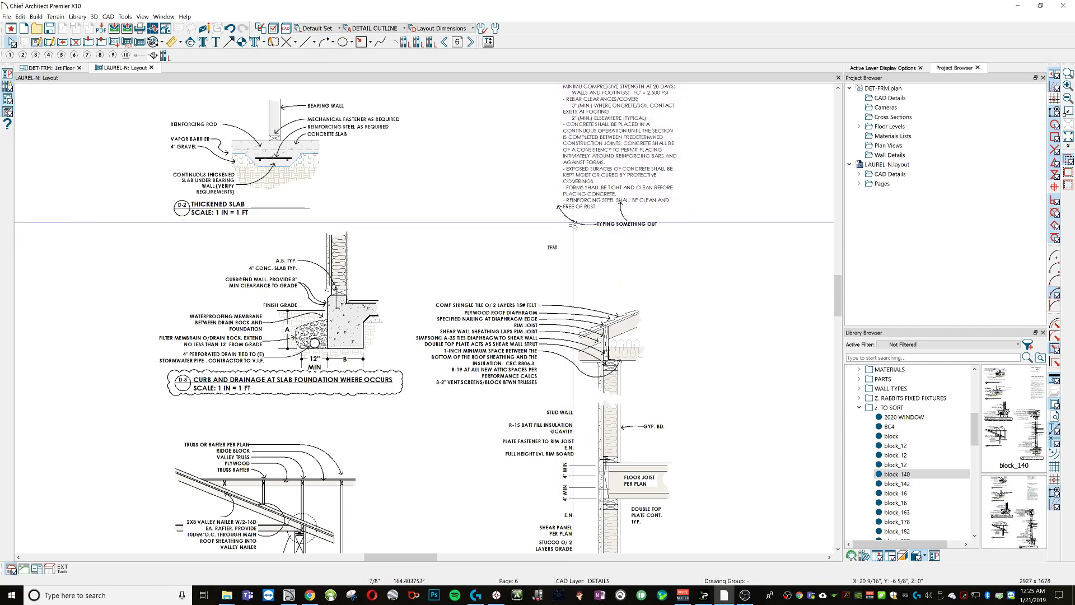
{"action": "left_click_drag", "start_coordinate": [558, 207], "coordinate": [598, 192]}
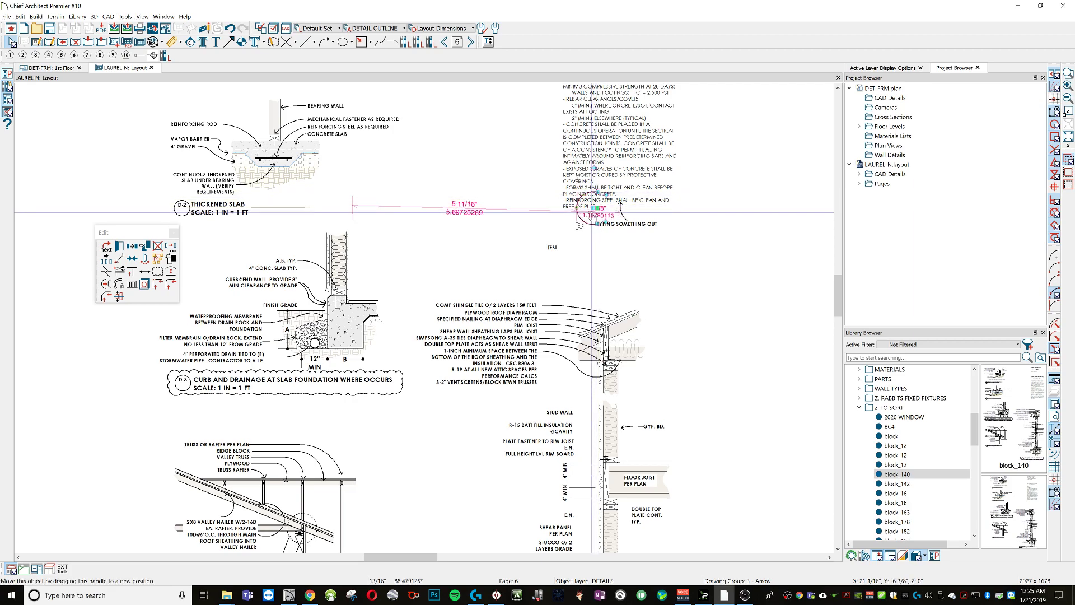
{"action": "left_click", "coordinate": [574, 232]}
Delete both arc arrows attached to the "TYPING SOMETHING OUT" text.
{"action": "scroll", "coordinate": [616, 207], "scroll_direction": "up", "scroll_amount": 1}
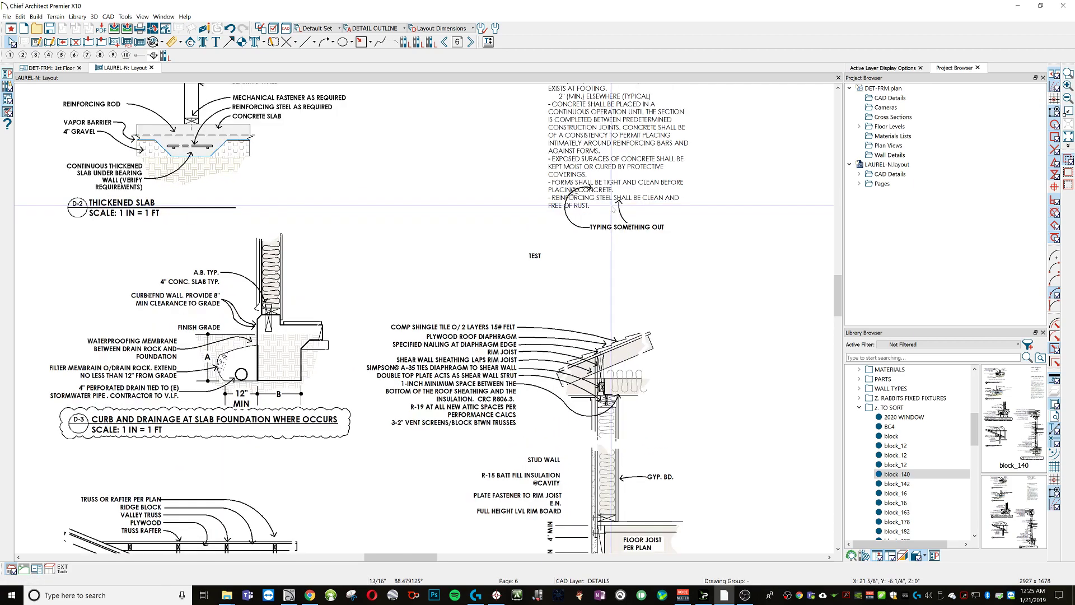
{"action": "left_click", "coordinate": [620, 205]}
{"action": "left_click", "coordinate": [568, 209], "text": "shift"}
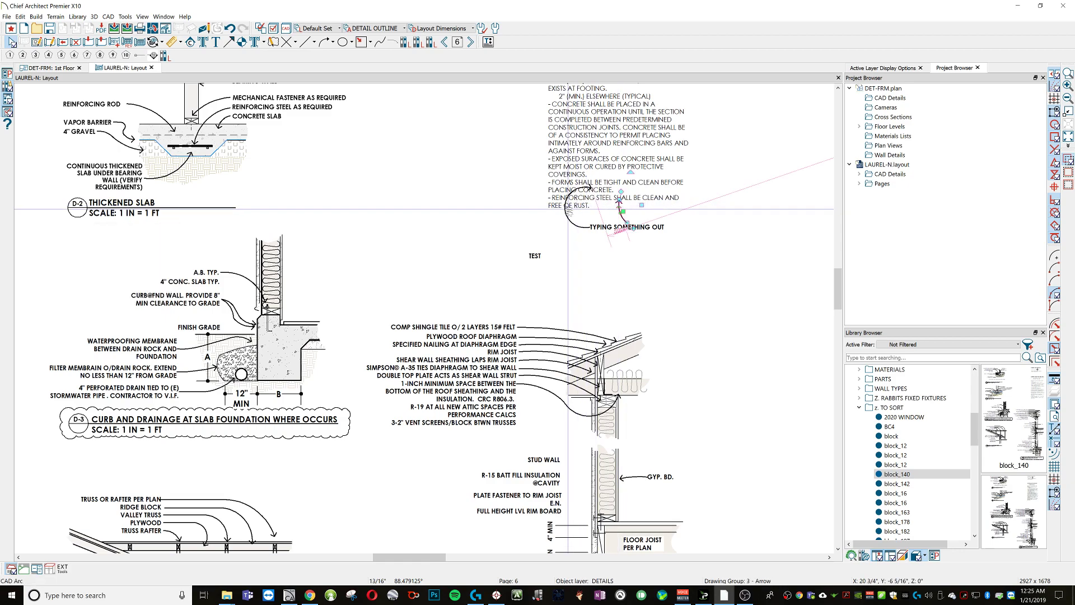
{"action": "key", "text": "Delete"}
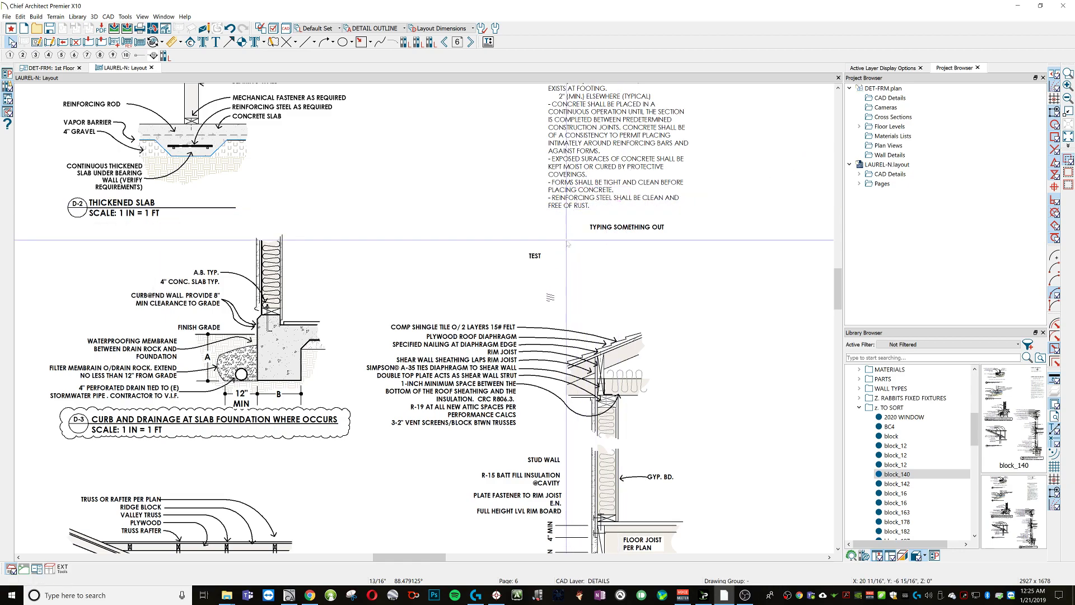
Try deleting all the leader arrows of the eave detail notes together, and undo the deletion.
{"action": "left_click_drag", "start_coordinate": [545, 315], "coordinate": [532, 410]}
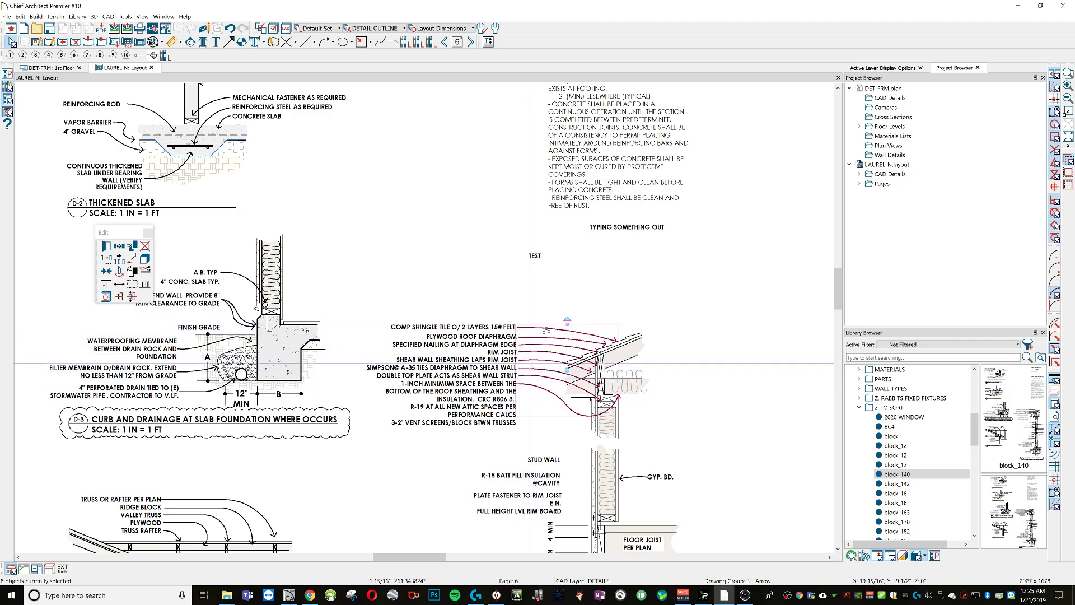
{"action": "key", "text": "Delete"}
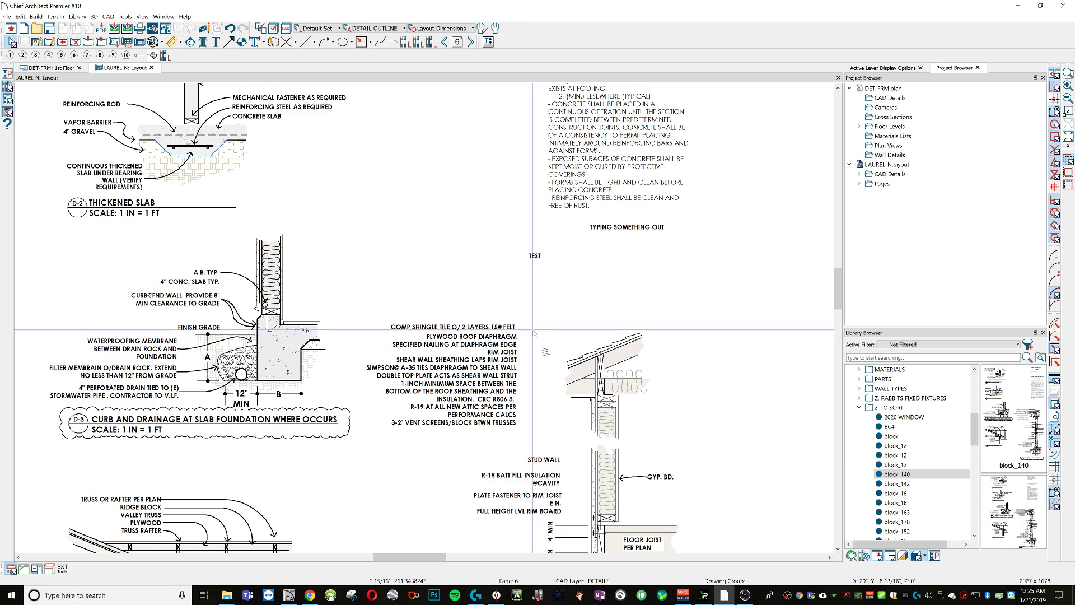
{"action": "key", "text": "ctrl+z"}
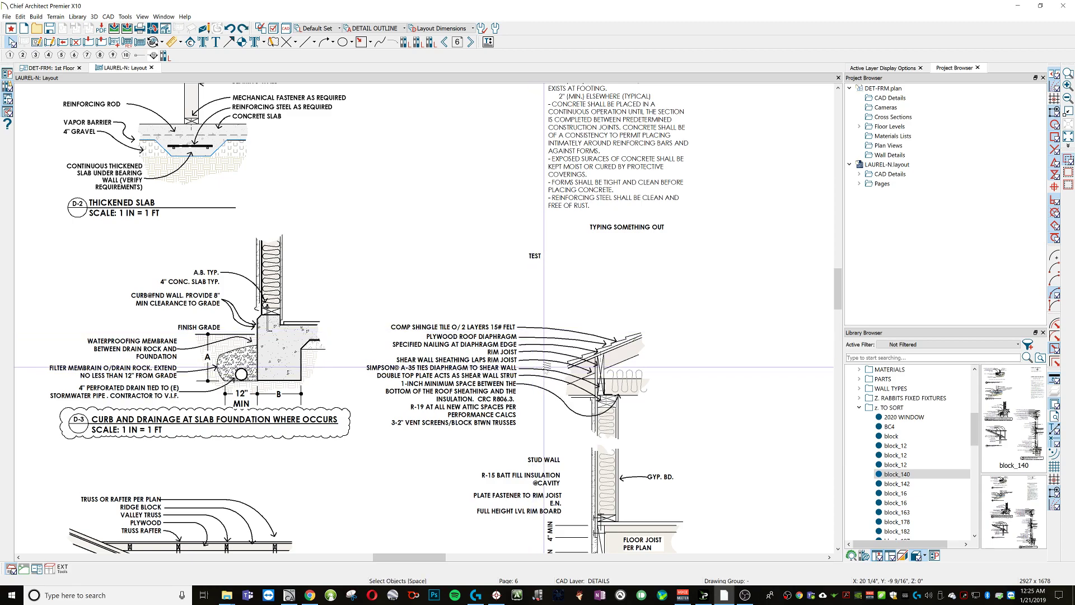
Delete the leaders of the "COMP SHINGLE TILE", "PLYWOOD ROOF DIAPHRAGM" and "1-INCH MINIMUM SPACE" notes in the eave detail.
{"action": "left_click", "coordinate": [565, 335]}
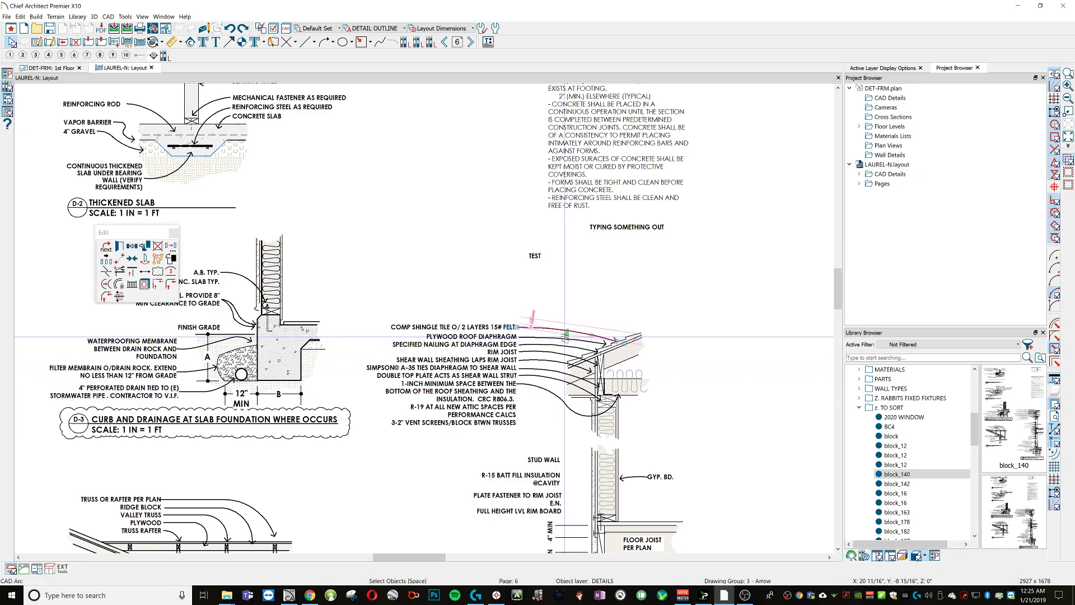
{"action": "left_click", "coordinate": [554, 338], "text": "shift"}
{"action": "left_click", "coordinate": [543, 390], "text": "shift"}
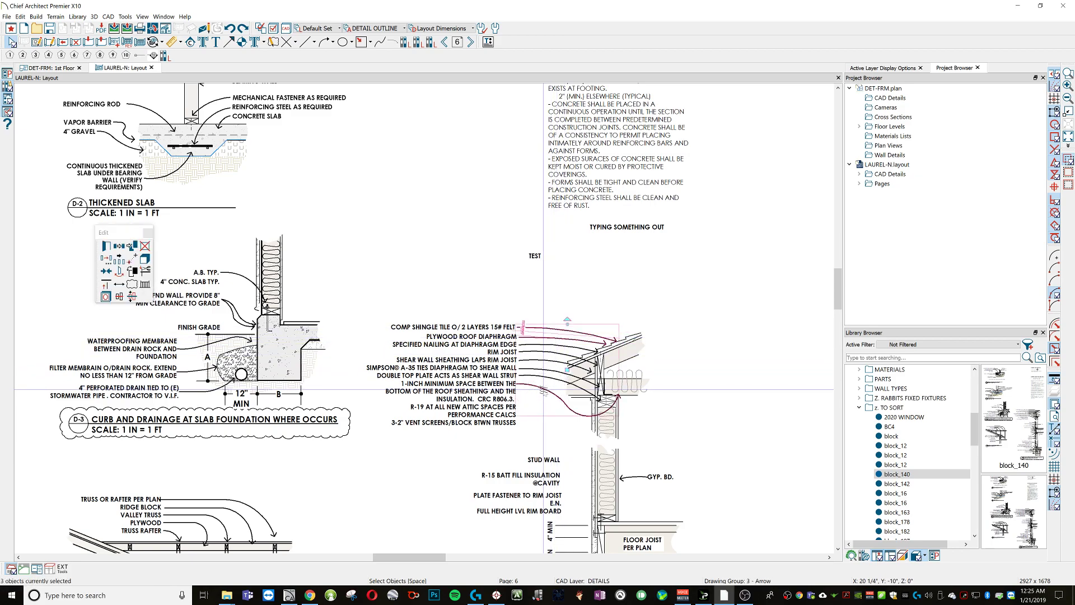
{"action": "key", "text": "Delete"}
Draw a spline leader from the "COMP SHINGLE TILE" note to the roof edge, and bend its end to curve down onto the roof.
{"action": "key", "text": "alt+shift+a"}
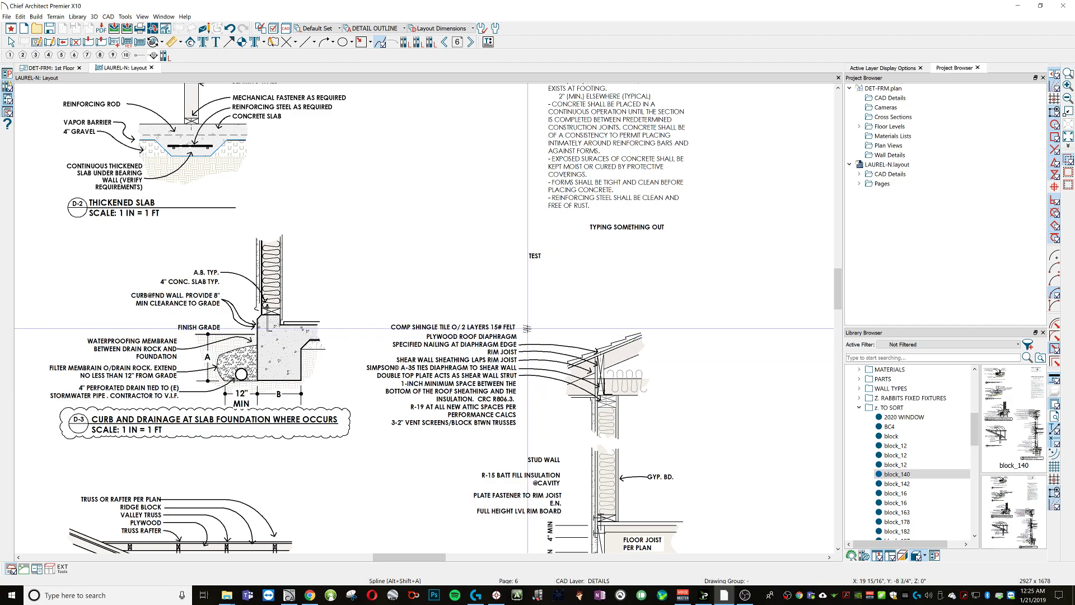
{"action": "left_click", "coordinate": [518, 326]}
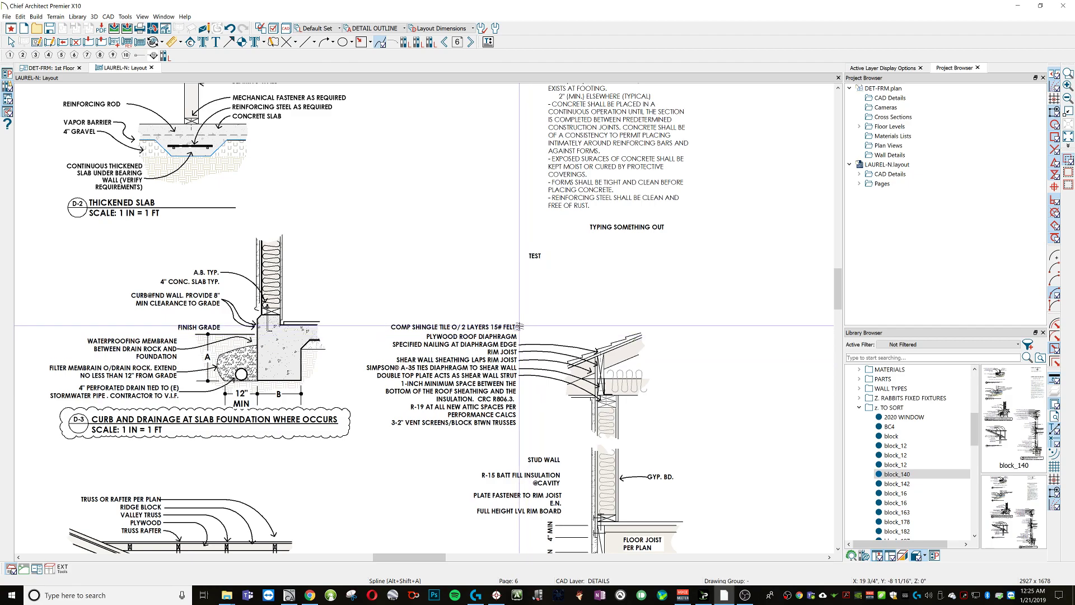
{"action": "double_click", "coordinate": [621, 334]}
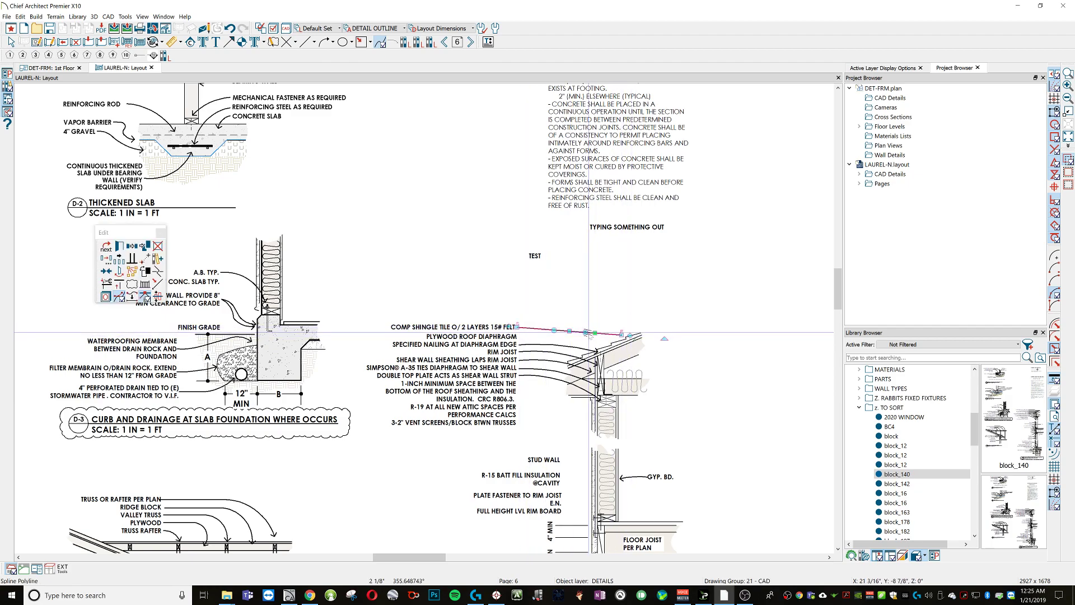
{"action": "left_click_drag", "start_coordinate": [588, 328], "coordinate": [615, 321]}
{"action": "key", "text": "Escape"}
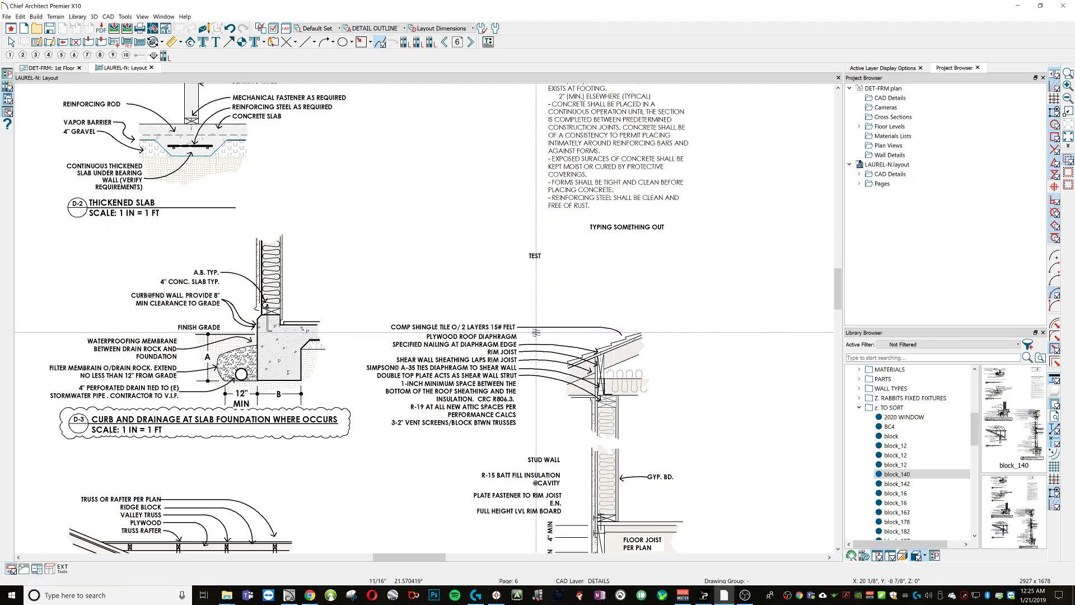
Draw a spline leader from the "PLYWOOD ROOF DIAPHRAGM" note to the roof sheathing, about 1 3/4" across, and curve its end downward.
{"action": "left_click", "coordinate": [519, 336]}
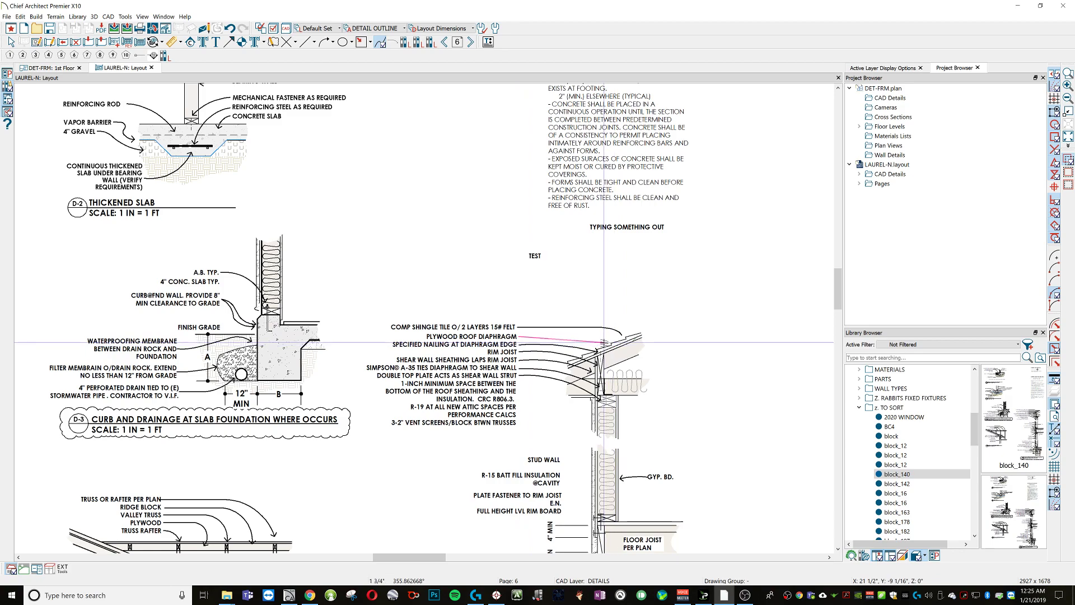
{"action": "left_click", "coordinate": [599, 340]}
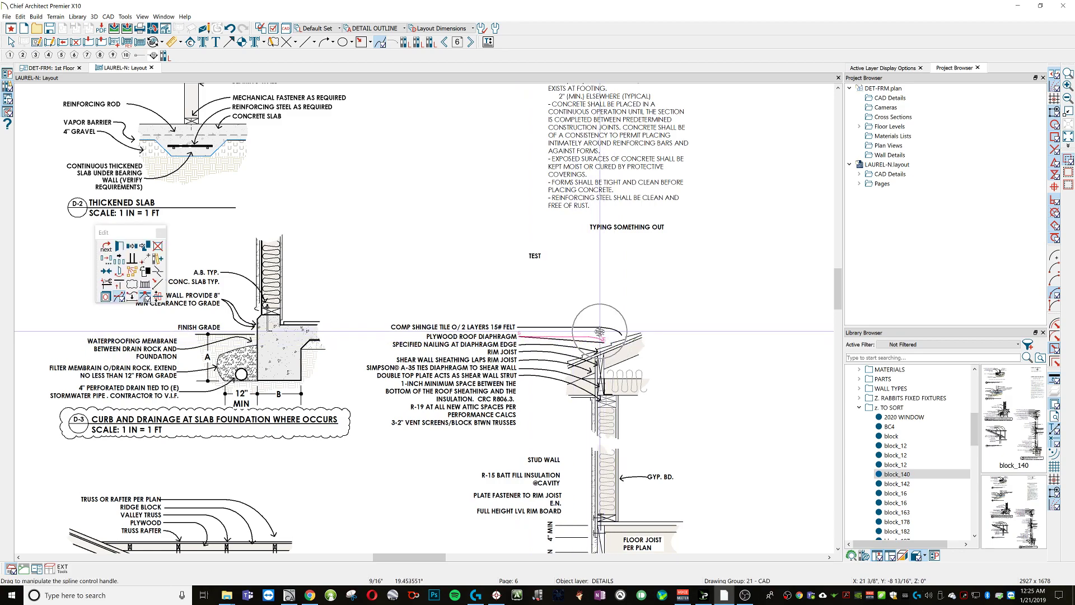
{"action": "left_click_drag", "start_coordinate": [600, 331], "coordinate": [599, 331]}
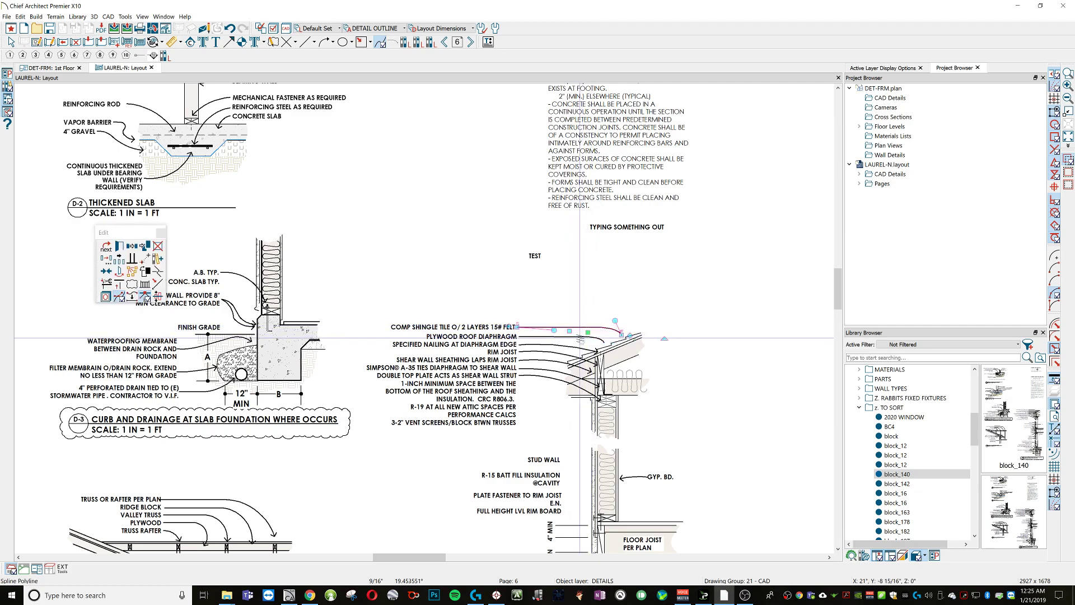
Add an arrowhead to the roof end of both the "COMP SHINGLE TILE" and "PLYWOOD ROOF DIAPHRAGM" spline leaders.
{"action": "left_click", "coordinate": [579, 337], "text": "shift"}
{"action": "double_click", "coordinate": [580, 338]}
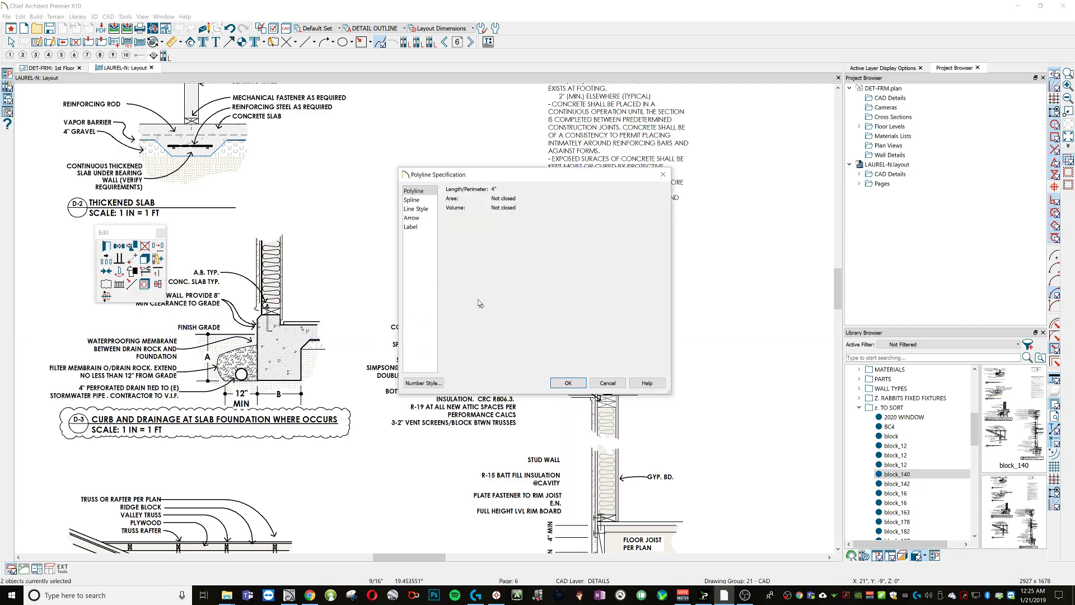
{"action": "left_click", "coordinate": [424, 219]}
{"action": "left_click", "coordinate": [449, 190]}
{"action": "left_click", "coordinate": [567, 382]}
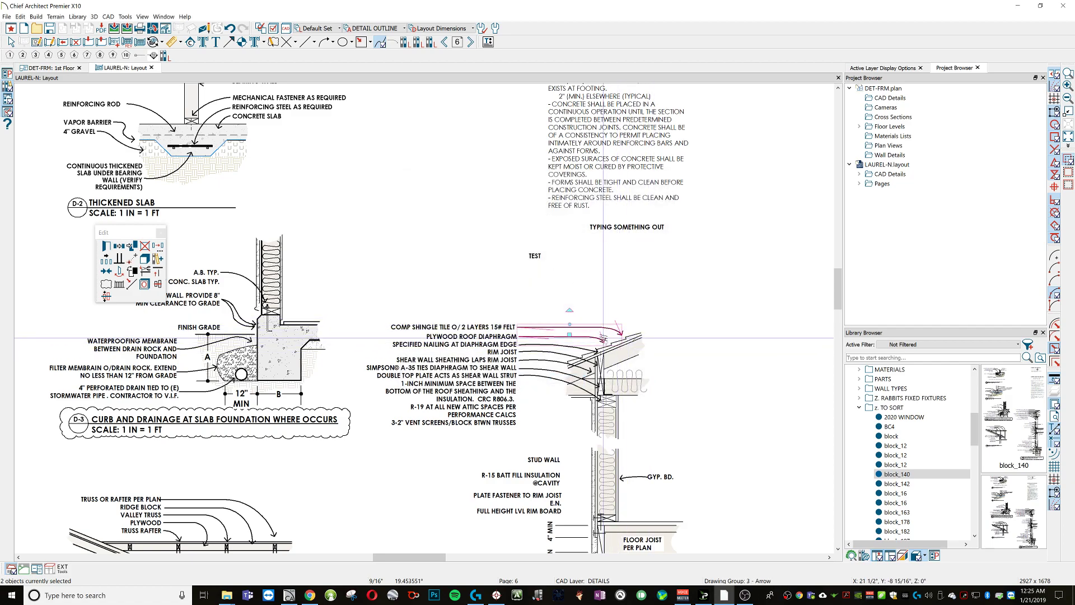
{"action": "key", "text": "Escape"}
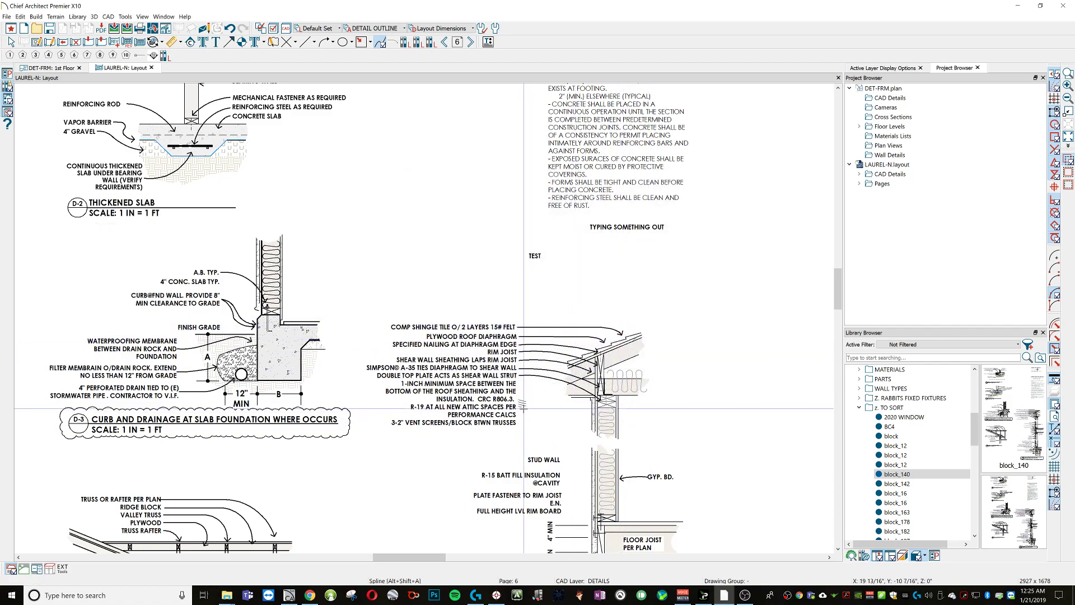
Draw a spline leader about 2 9/16" long from the "1-INCH MINIMUM SPACE" note, curving below the top plate and up to the insulation.
{"action": "left_click_drag", "start_coordinate": [518, 383], "coordinate": [636, 394]}
{"action": "left_click_drag", "start_coordinate": [558, 385], "coordinate": [605, 435]}
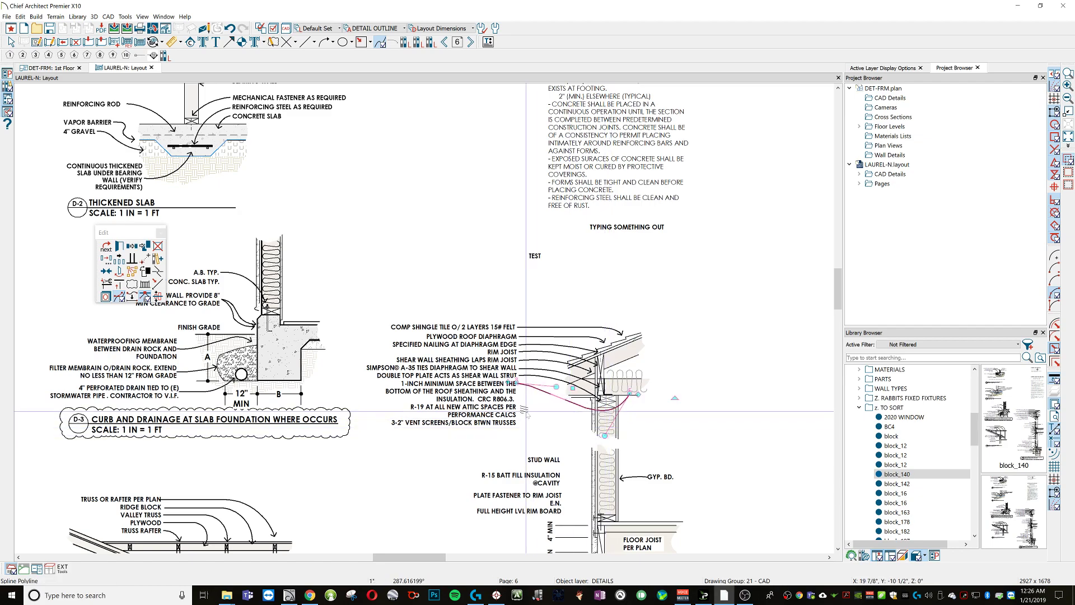
{"action": "left_click_drag", "start_coordinate": [557, 387], "coordinate": [590, 385]}
Add an arrowhead to the insulation end of the "1-INCH MINIMUM SPACE" spline leader.
{"action": "double_click", "coordinate": [625, 410]}
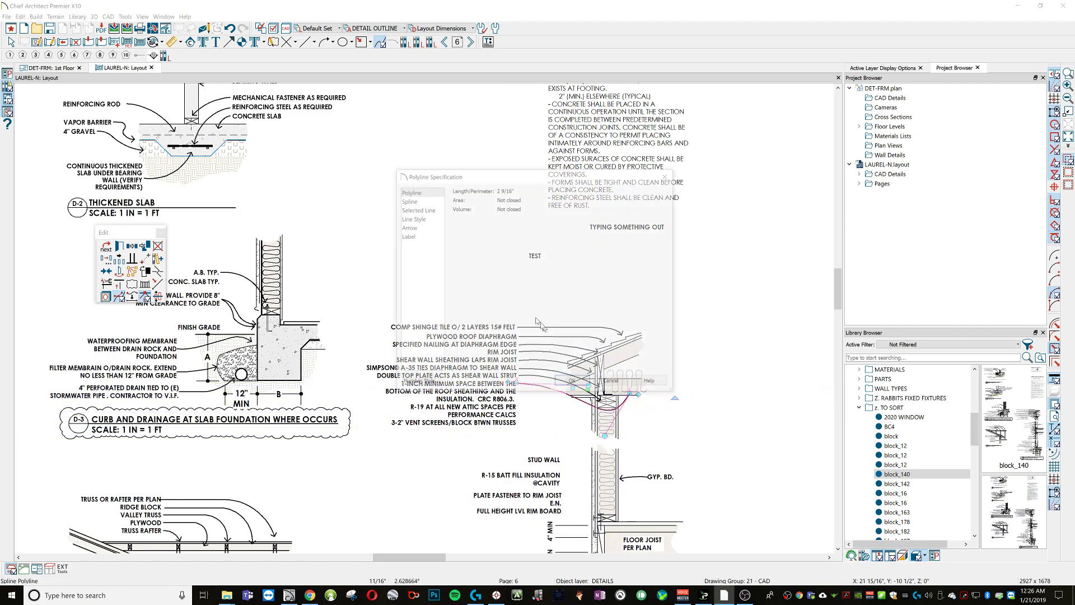
{"action": "left_click", "coordinate": [428, 226]}
{"action": "left_click", "coordinate": [454, 190]}
{"action": "left_click", "coordinate": [573, 382]}
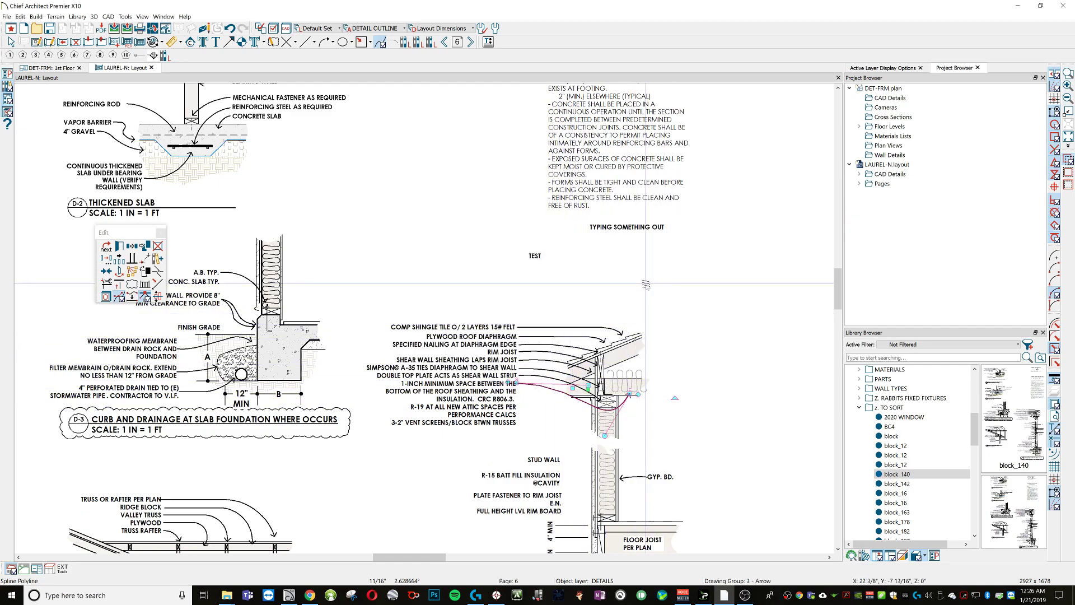
Draw a spline leader from the start of "TYPING SOMETHING OUT", bending it back up to the "REINFORCING STEEL SHALL BE CLEAN" note.
{"action": "left_click", "coordinate": [692, 278]}
{"action": "middle_click_drag", "start_coordinate": [680, 281], "coordinate": [679, 294]}
{"action": "scroll", "coordinate": [678, 291], "scroll_direction": "down", "scroll_amount": 1}
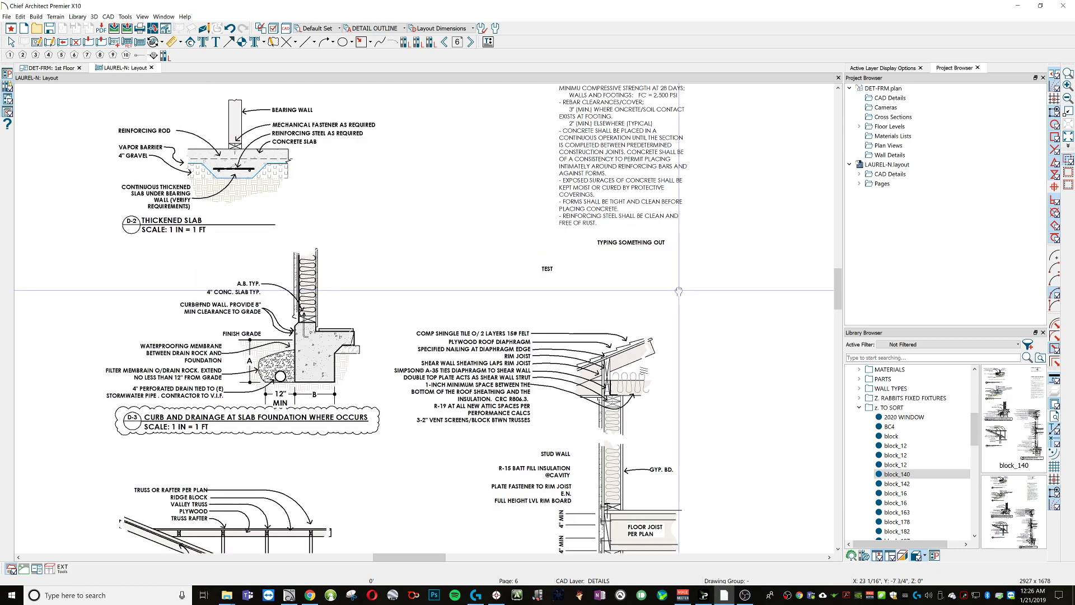
{"action": "scroll", "coordinate": [679, 293], "scroll_direction": "down", "scroll_amount": 1}
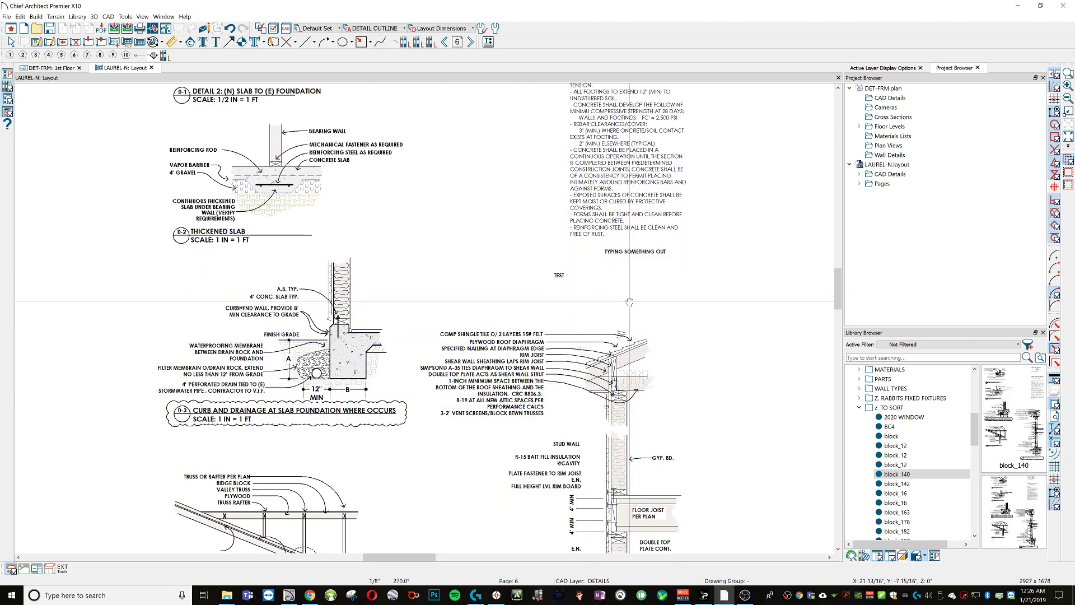
{"action": "middle_click_drag", "start_coordinate": [630, 302], "coordinate": [620, 339]}
{"action": "key", "text": "s"}
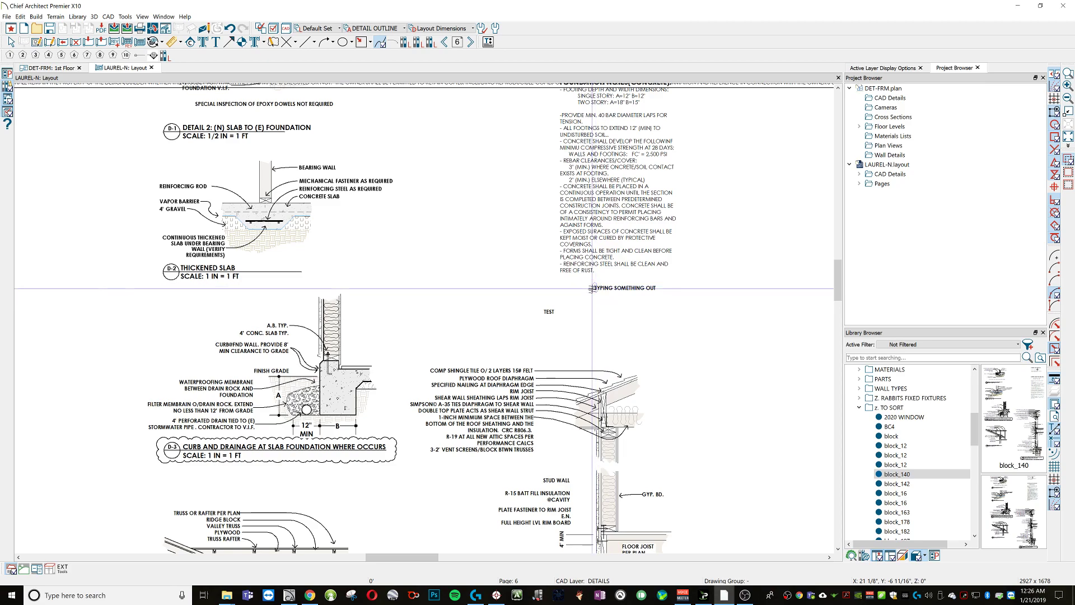
{"action": "scroll", "coordinate": [592, 287], "scroll_direction": "up", "scroll_amount": 3}
{"action": "mouse_move", "coordinate": [597, 287]}
{"action": "left_mouse_down"}
{"action": "mouse_move", "coordinate": [630, 251]}
{"action": "mouse_move", "coordinate": [619, 273]}
{"action": "mouse_move", "coordinate": [551, 272]}
{"action": "mouse_move", "coordinate": [534, 283]}
{"action": "left_mouse_up"}
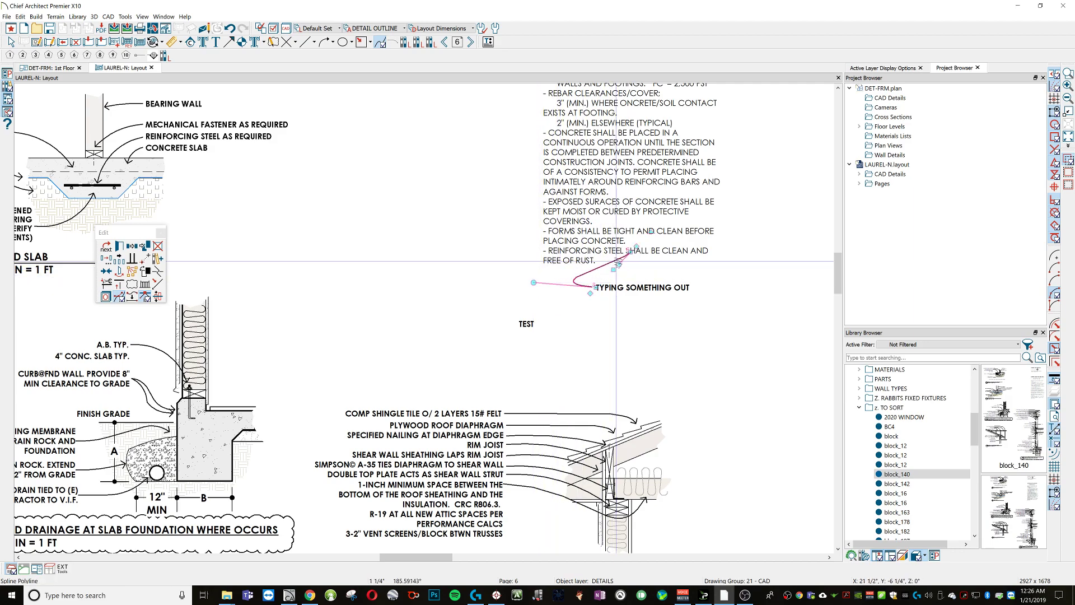
{"action": "left_click_drag", "start_coordinate": [618, 263], "coordinate": [686, 272]}
Add an arrowhead to the upper end of the "TYPING SOMETHING OUT" spline leader.
{"action": "key", "text": "ctrl+e"}
{"action": "left_click", "coordinate": [427, 228]}
{"action": "left_click", "coordinate": [459, 193]}
{"action": "key", "text": "Return"}
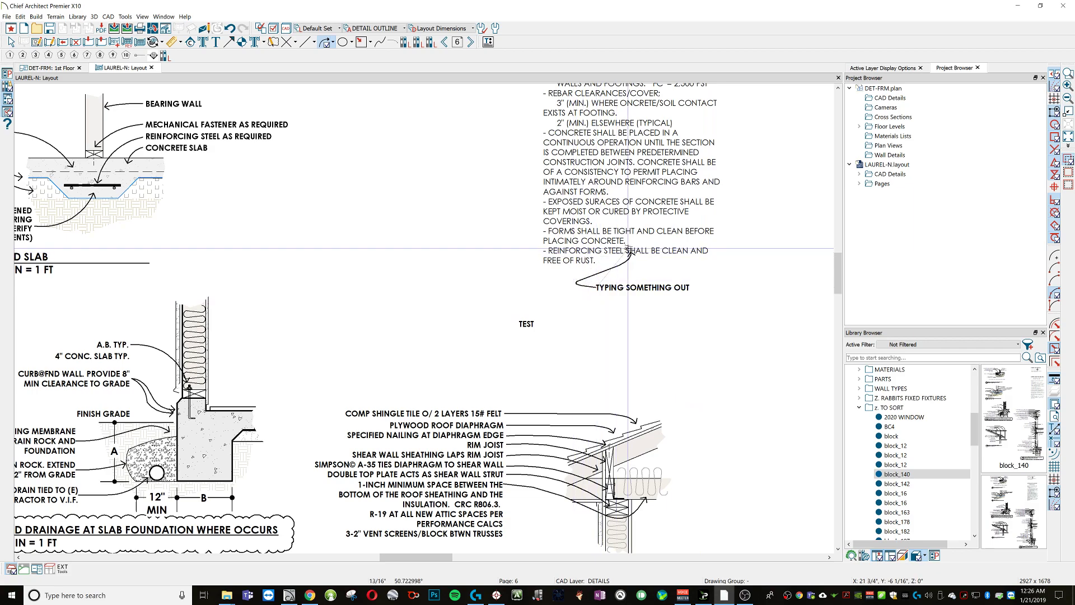
Try to draw an arc from the spline's arrow tip and reshape it into a leader ending at the "TYPING SOMETHING OUT" text.
{"action": "left_click", "coordinate": [657, 263]}
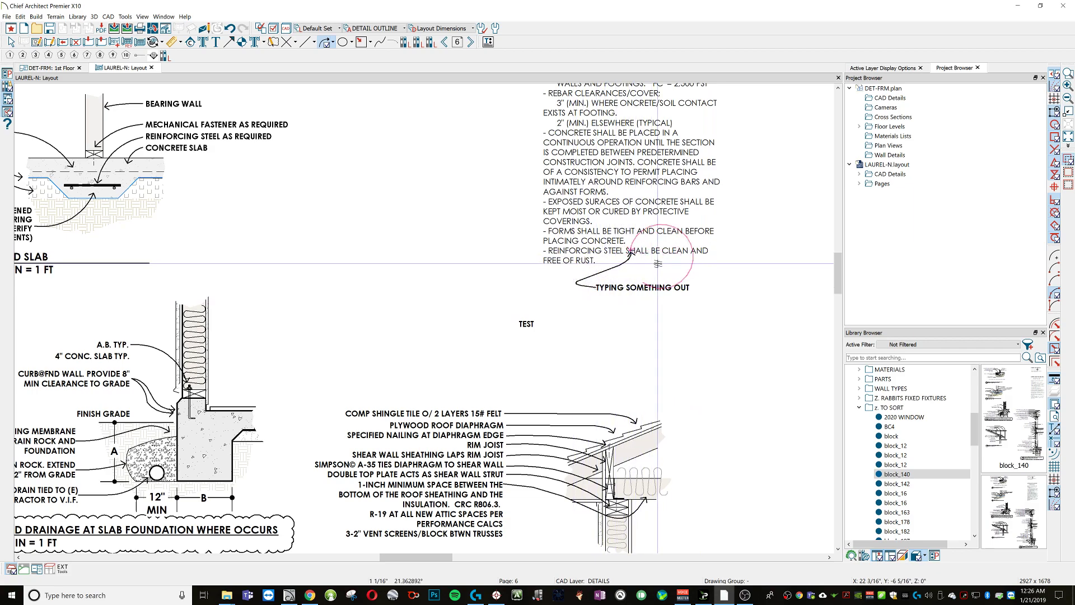
{"action": "left_click", "coordinate": [658, 264]}
{"action": "left_click", "coordinate": [691, 268]}
{"action": "key", "text": "Escape"}
{"action": "left_click", "coordinate": [692, 267]}
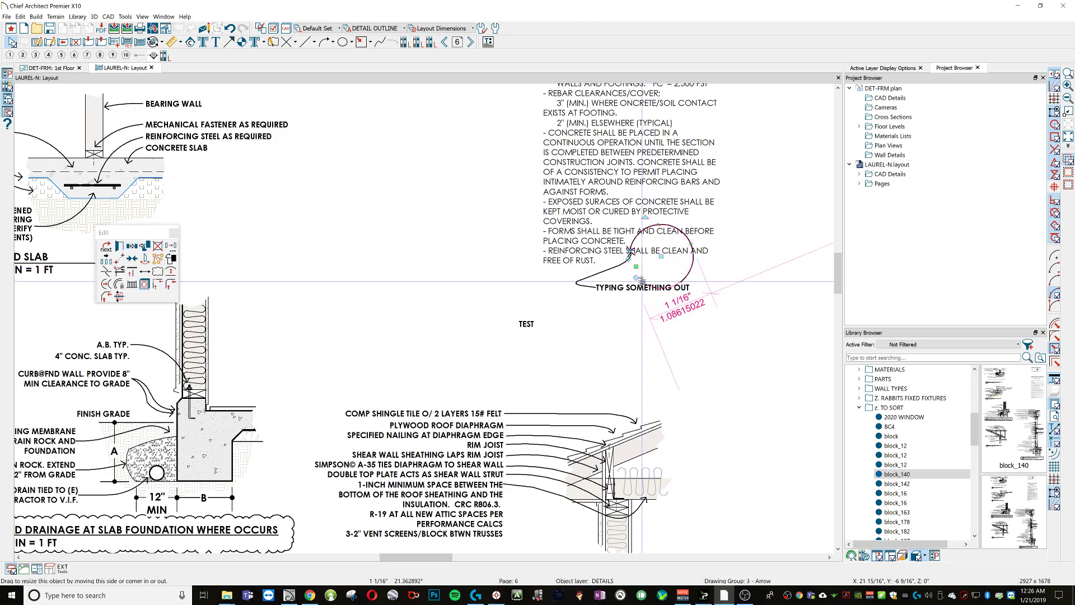
{"action": "left_click", "coordinate": [642, 279]}
{"action": "left_click_drag", "start_coordinate": [635, 279], "coordinate": [592, 288]}
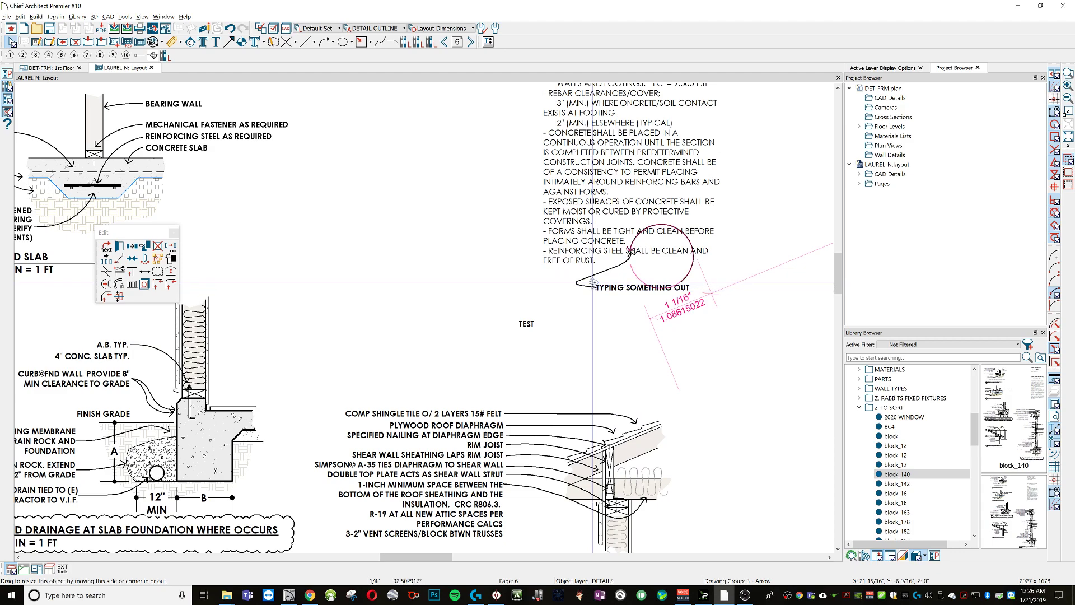
{"action": "left_click_drag", "start_coordinate": [593, 292], "coordinate": [596, 288]}
{"action": "left_click_drag", "start_coordinate": [603, 203], "coordinate": [589, 260]}
{"action": "key", "text": "Escape"}
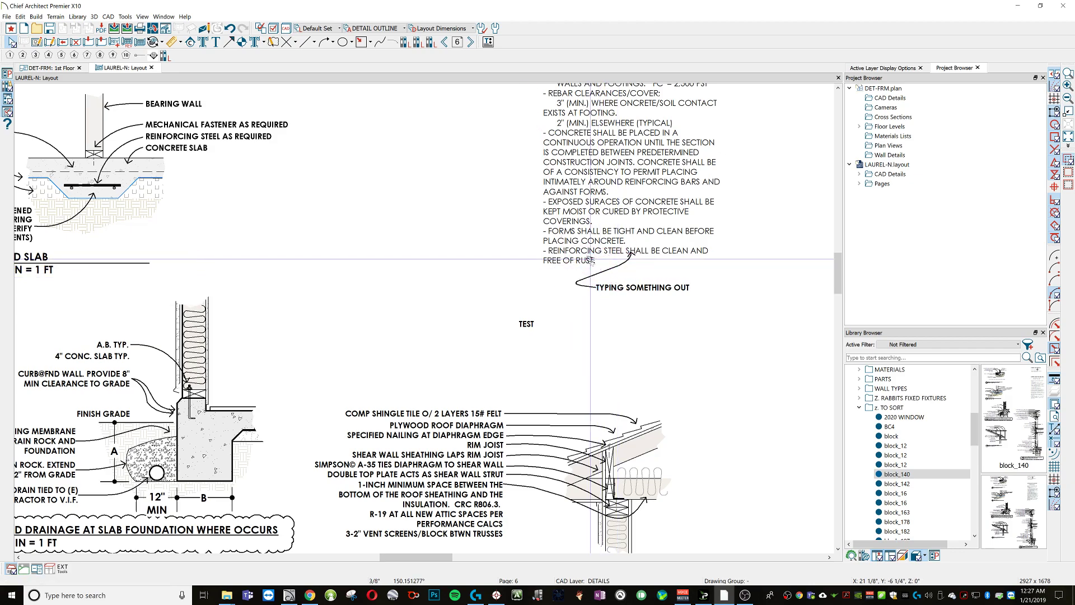
Select all the leader arrows between the roof notes and the eave detail together and delete them.
{"action": "scroll", "coordinate": [591, 260], "scroll_direction": "down", "scroll_amount": 2}
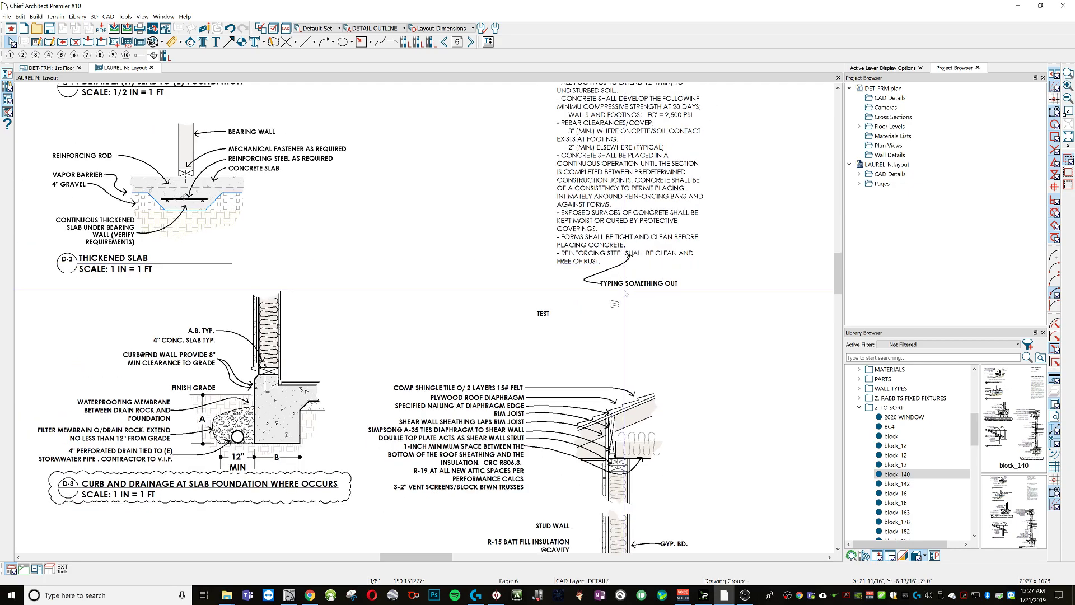
{"action": "scroll", "coordinate": [579, 324], "scroll_direction": "down", "scroll_amount": 3}
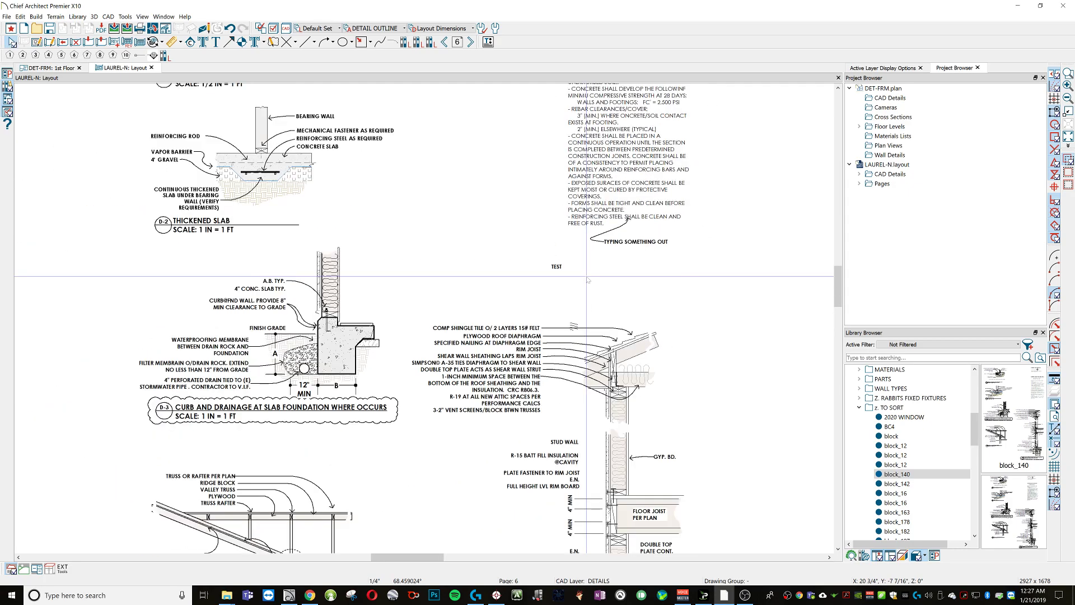
{"action": "left_click_drag", "start_coordinate": [558, 323], "coordinate": [562, 388]}
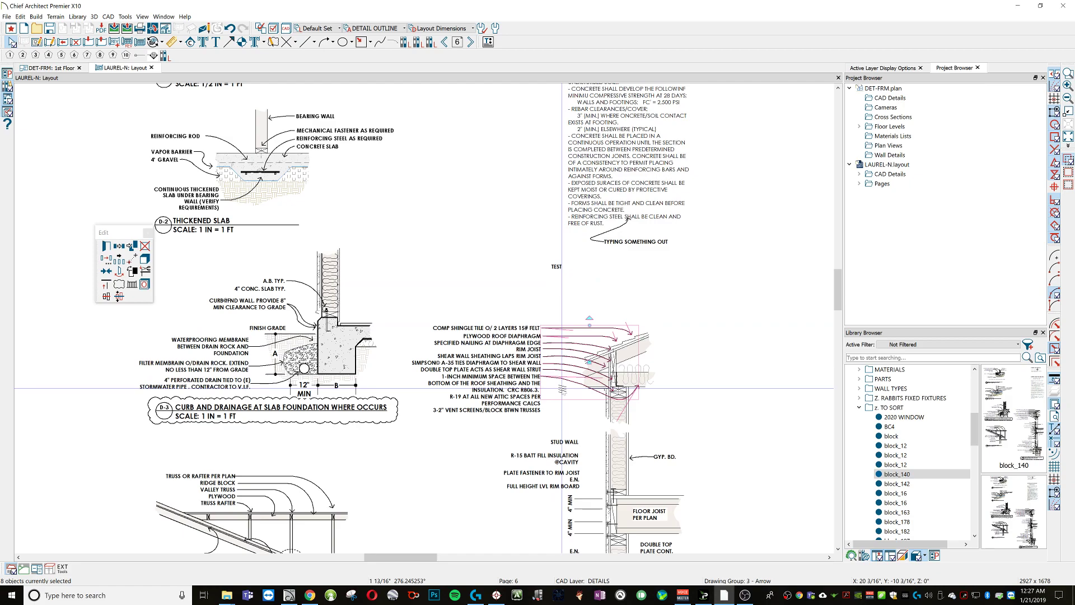
{"action": "key", "text": "Delete"}
{"action": "key", "text": "s"}
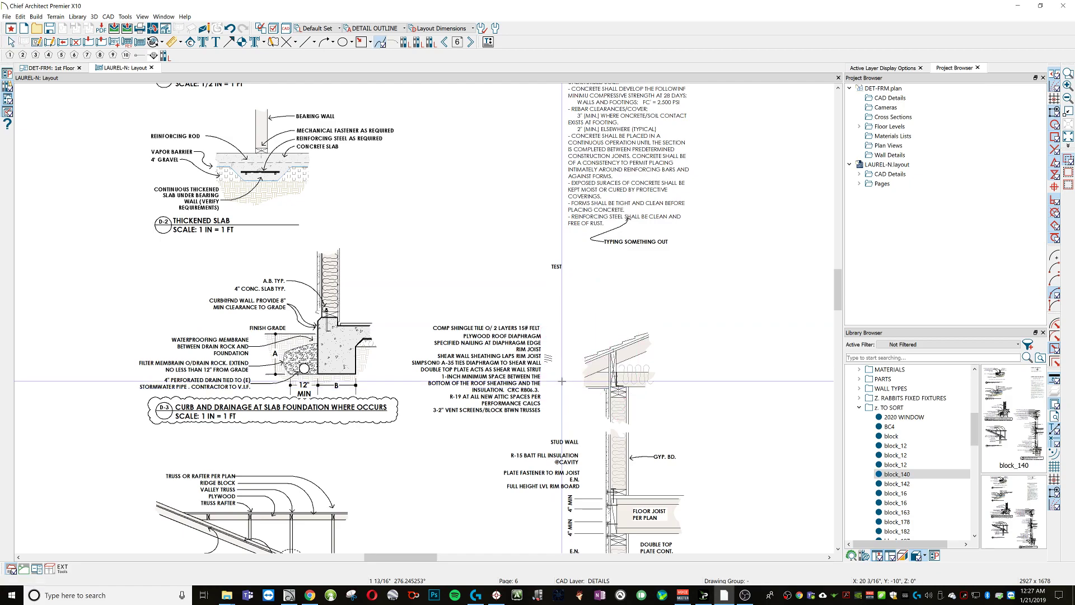
{"action": "scroll", "coordinate": [541, 342], "scroll_direction": "up", "scroll_amount": 2}
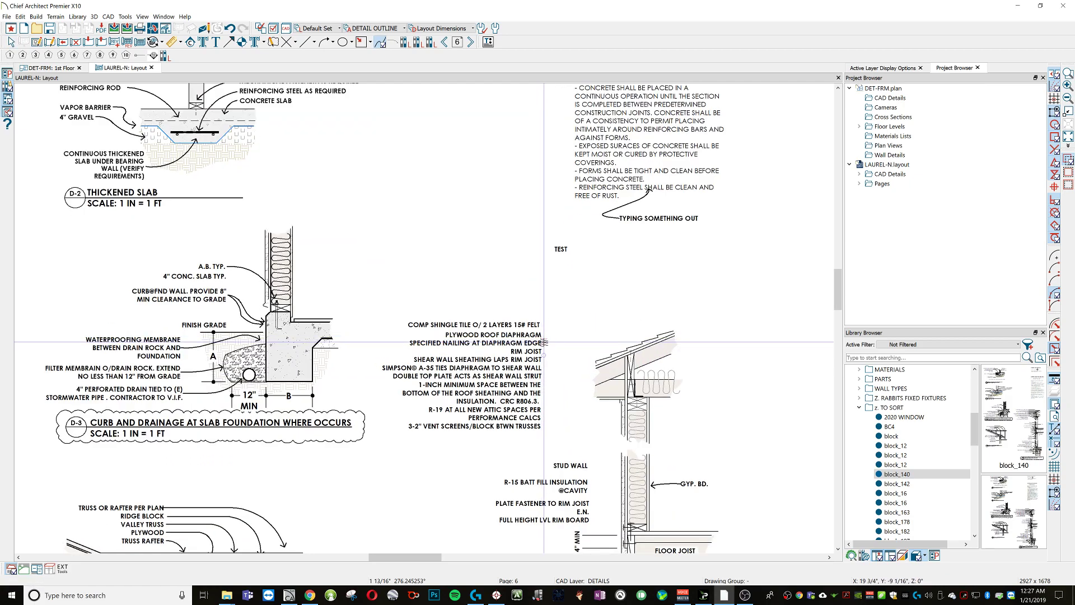
{"action": "left_click", "coordinate": [544, 342]}
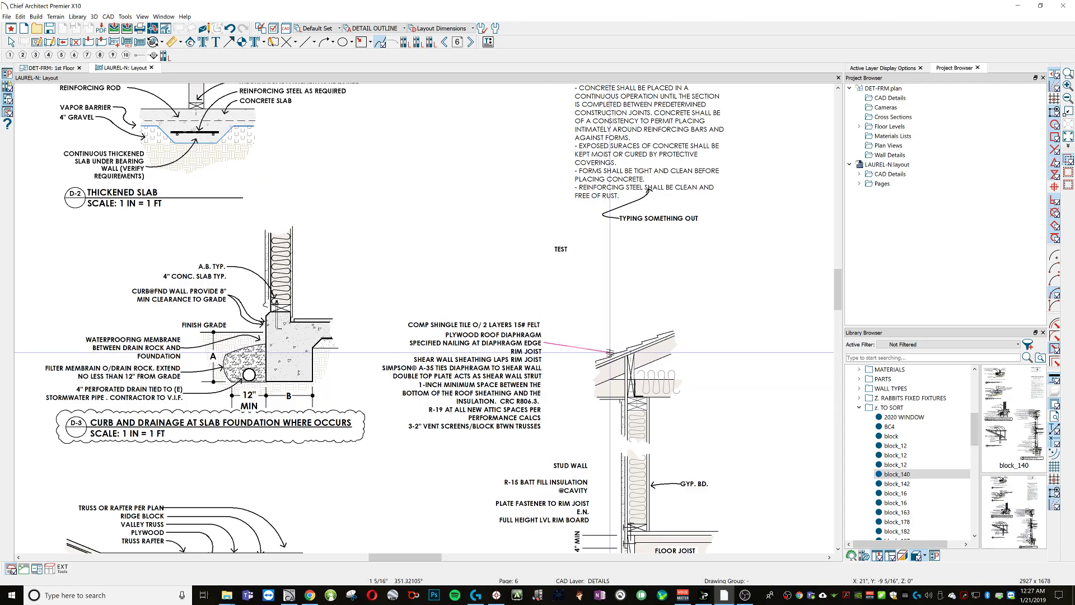
{"action": "key", "text": "Escape"}
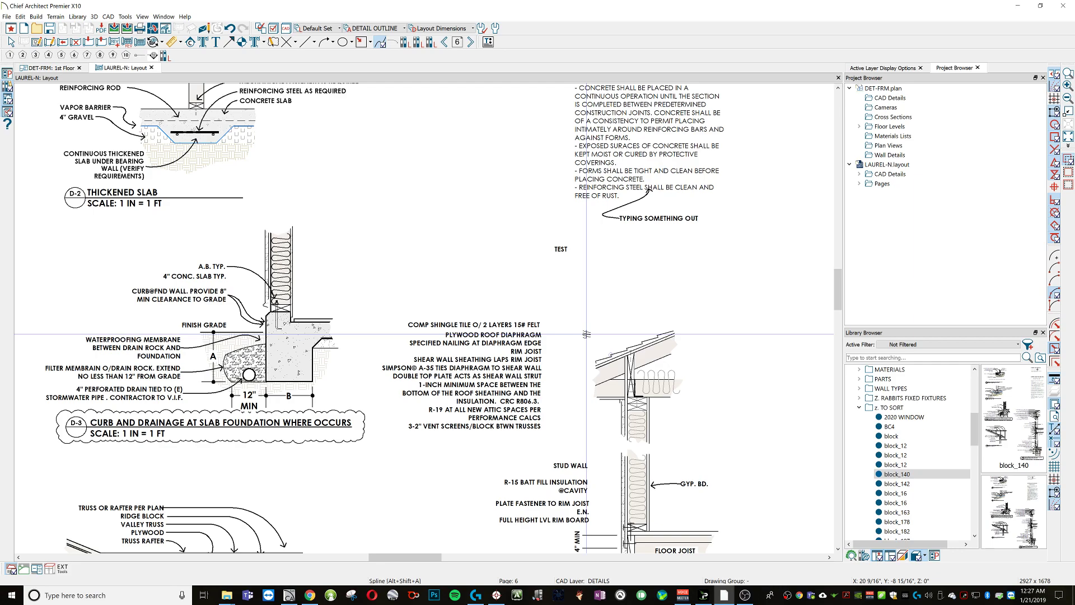
{"action": "scroll", "coordinate": [586, 334], "scroll_direction": "down", "scroll_amount": 5}
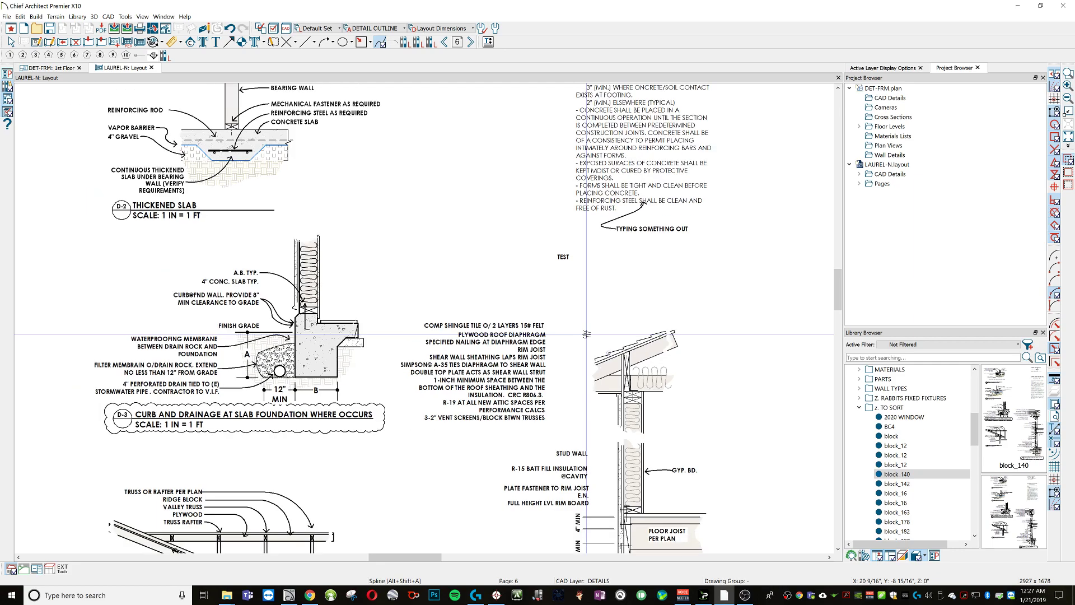
{"action": "middle_click_drag", "start_coordinate": [668, 398], "coordinate": [627, 291]}
{"action": "left_click_drag", "start_coordinate": [522, 429], "coordinate": [519, 425]}
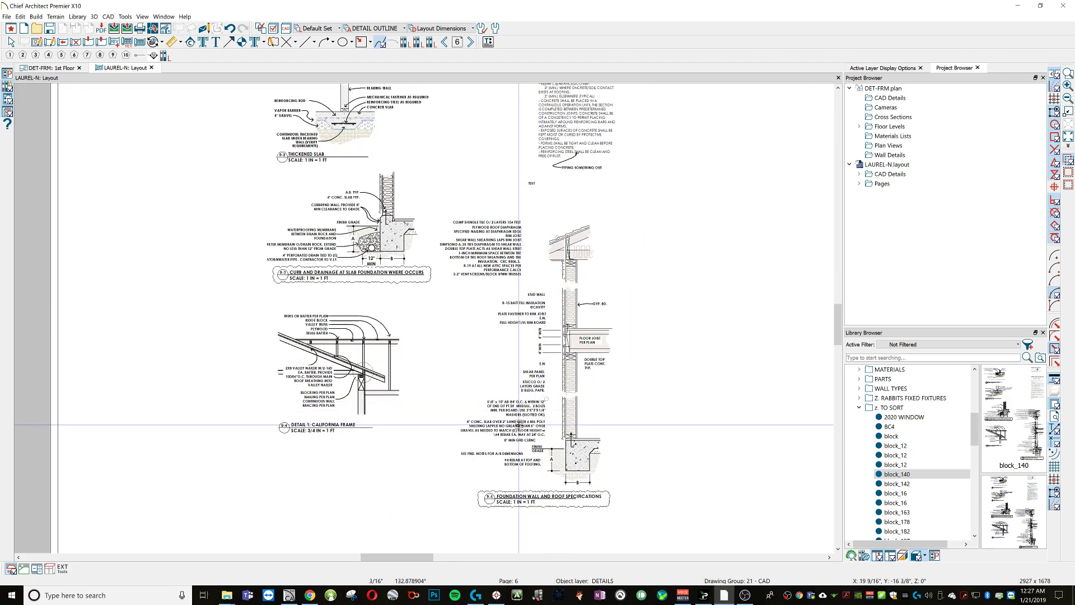